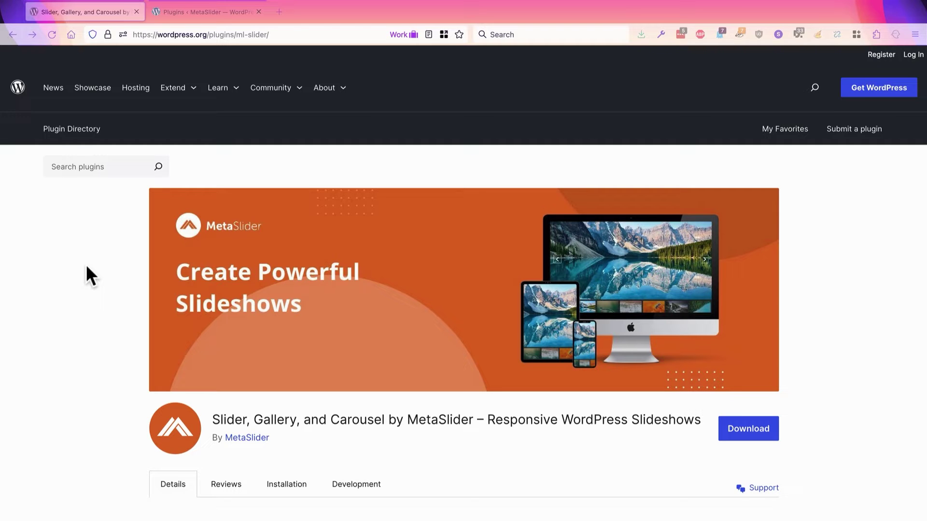
Switch to the site's Plugins page, where MetaSlider 3.70.2 is installed and active
{"action": "left_click", "coordinate": [190, 14]}
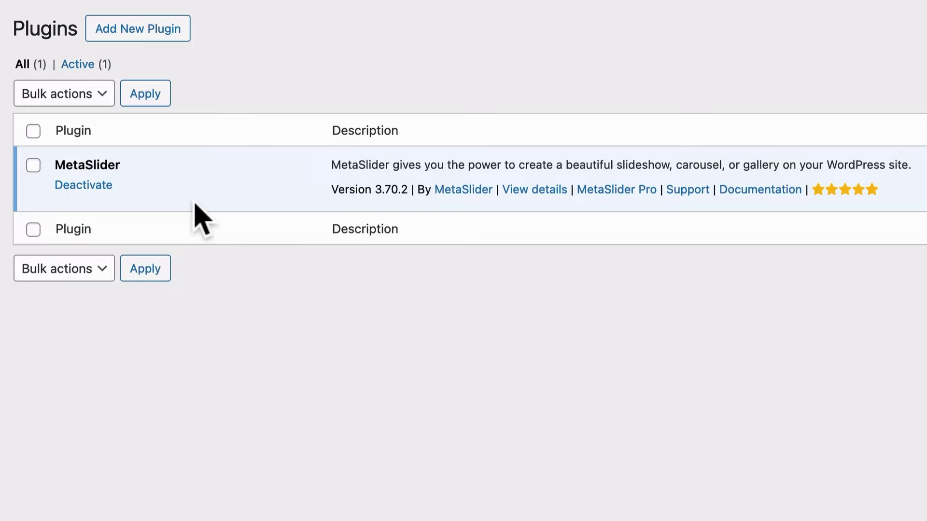
From MetaSlider Quick Start, create a slideshow using the Image Slideshow sample
{"action": "mouse_move", "coordinate": [82, 424]}
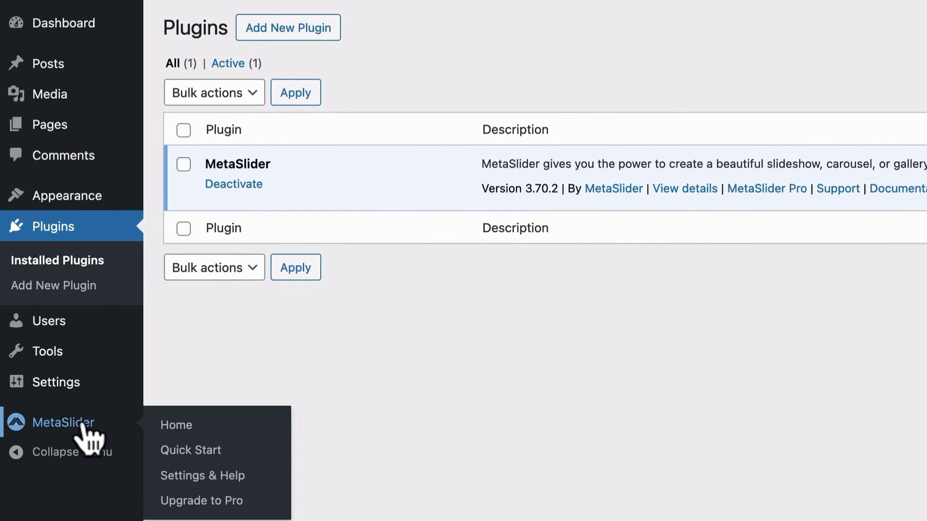
{"action": "left_click", "coordinate": [177, 446]}
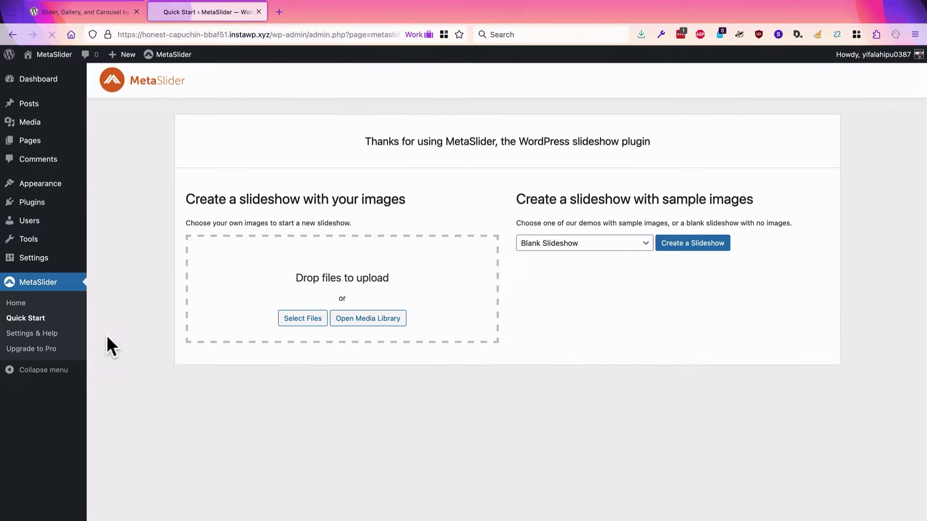
{"action": "left_click", "coordinate": [540, 241]}
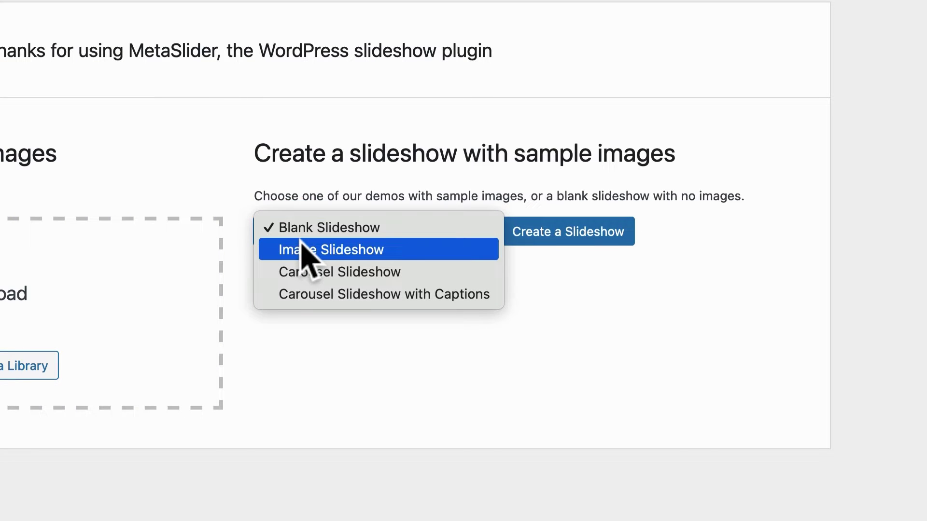
{"action": "left_click", "coordinate": [301, 247]}
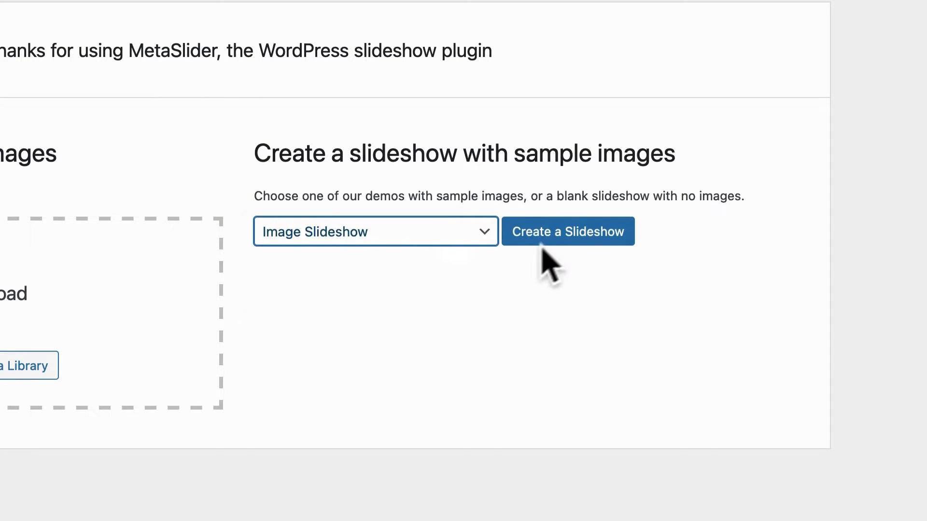
{"action": "left_click", "coordinate": [563, 237]}
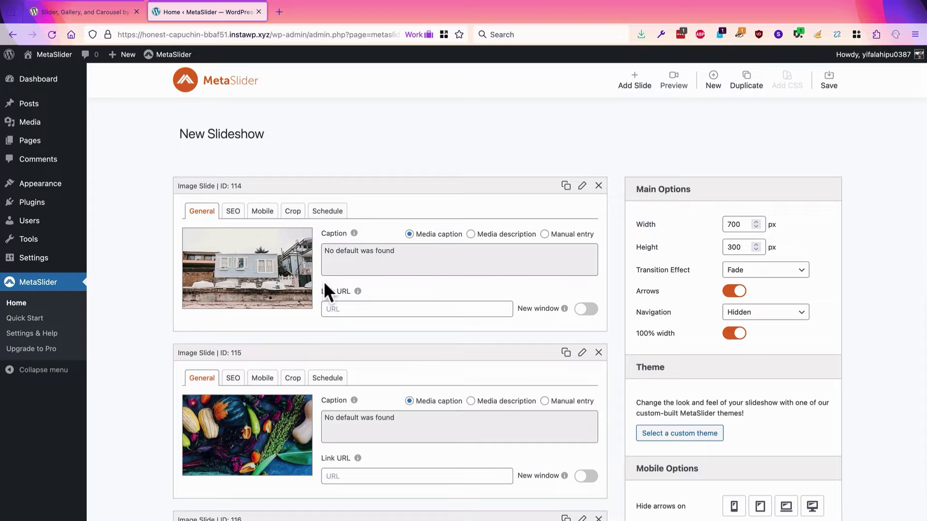
{"action": "scroll", "coordinate": [325, 285], "scroll_direction": "down", "scroll_amount": 5}
{"action": "scroll", "coordinate": [277, 350], "scroll_direction": "down", "scroll_amount": 2}
{"action": "scroll", "coordinate": [279, 352], "scroll_direction": "up", "scroll_amount": 6}
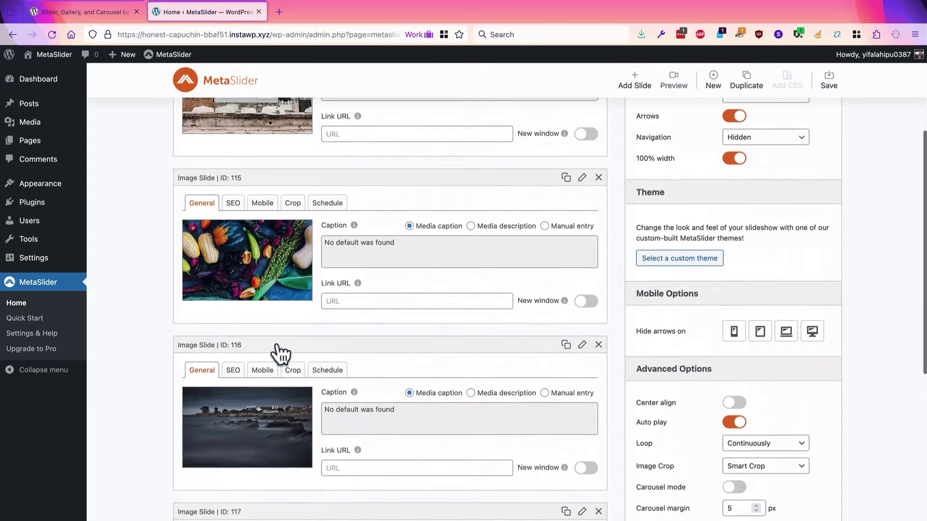
{"action": "scroll", "coordinate": [277, 347], "scroll_direction": "up", "scroll_amount": 1}
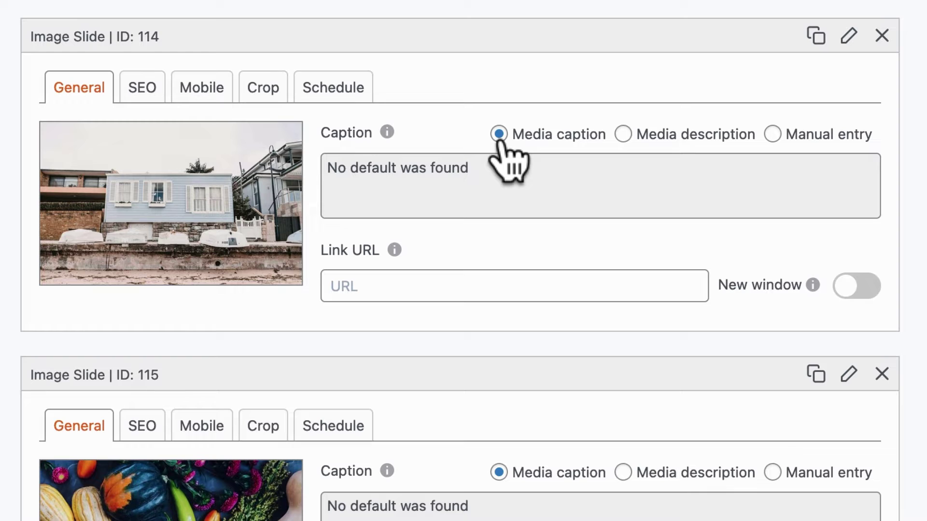
{"action": "left_click", "coordinate": [642, 130]}
{"action": "left_click", "coordinate": [771, 135]}
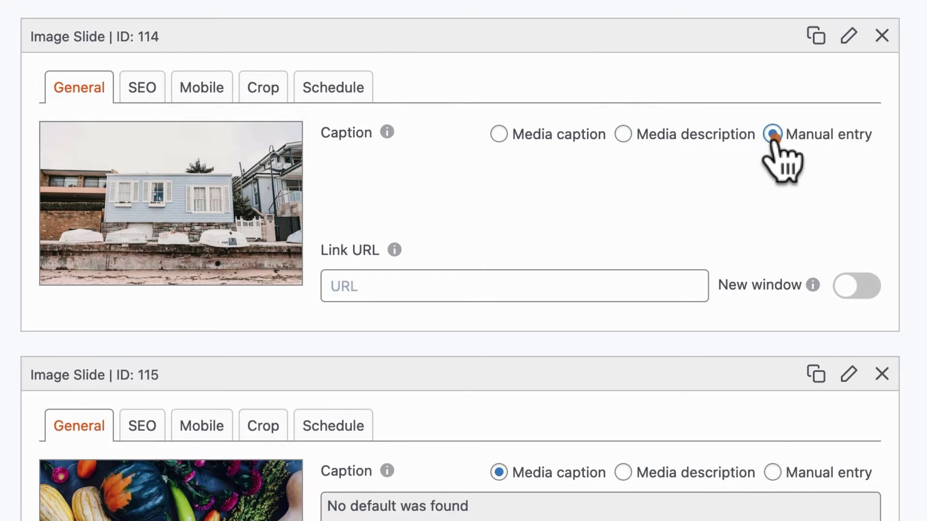
{"action": "left_click", "coordinate": [533, 152]}
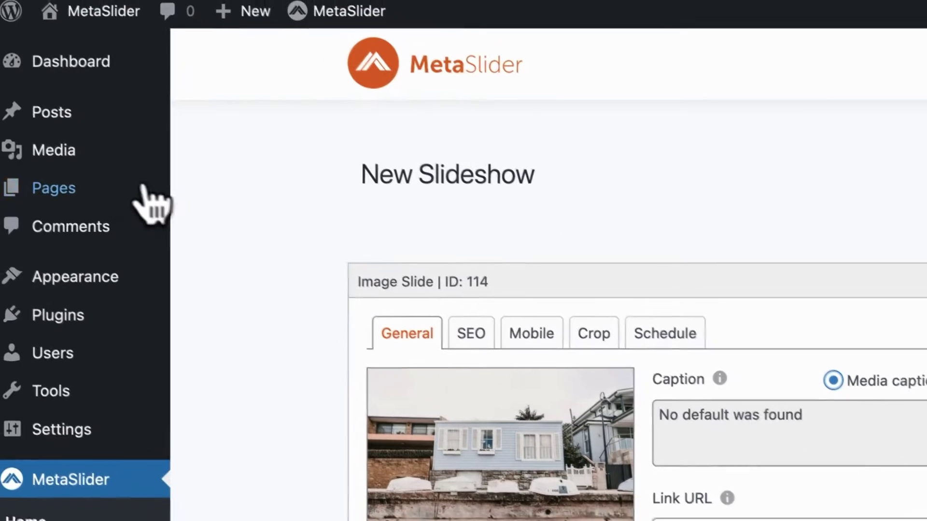
{"action": "mouse_move", "coordinate": [100, 168]}
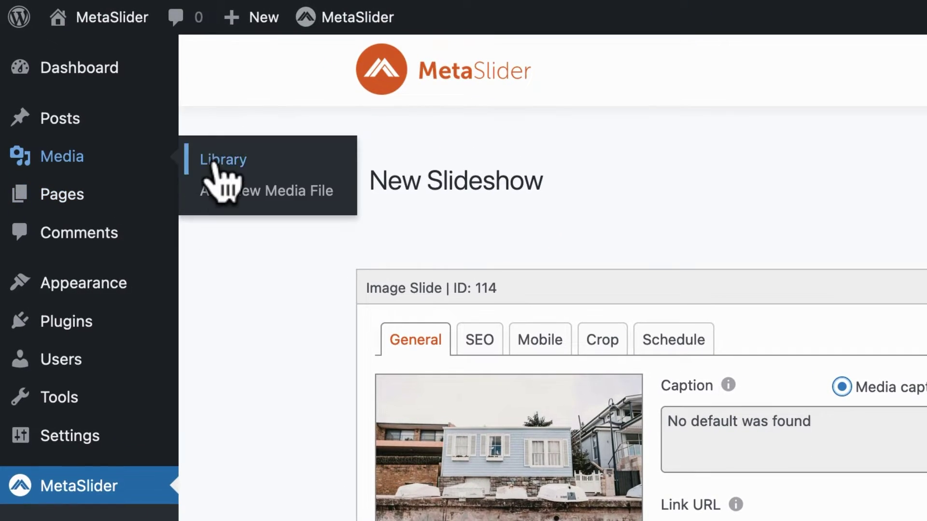
Open the Media Library in a new tab and bring up the beach-house image's details
{"action": "right_click", "coordinate": [215, 160]}
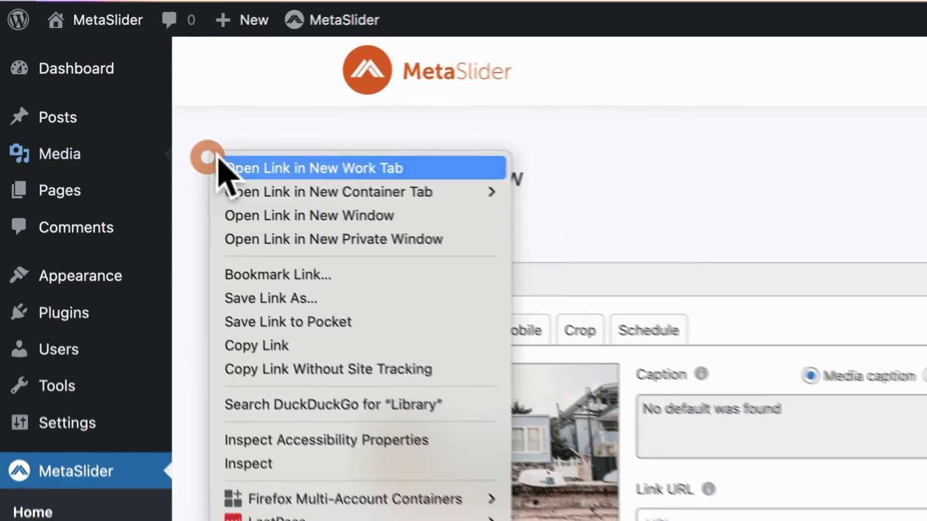
{"action": "left_click", "coordinate": [220, 162]}
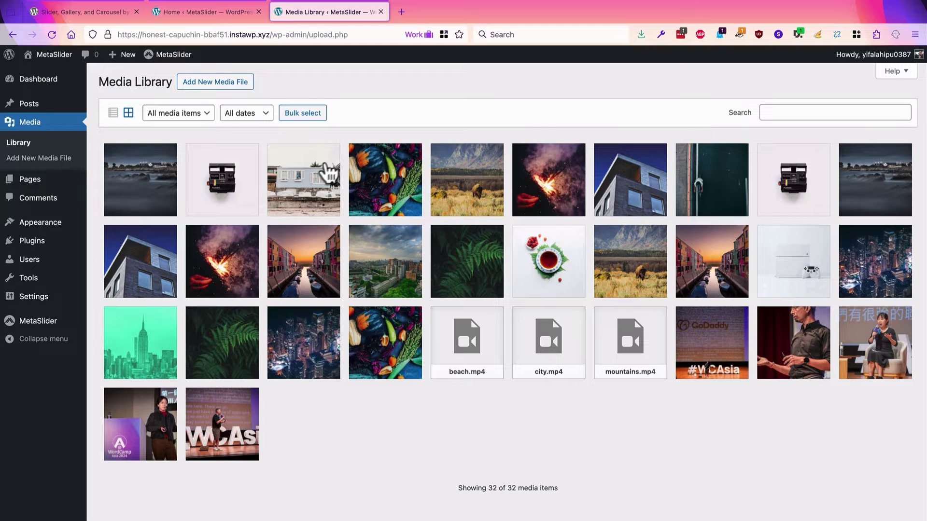
{"action": "left_click", "coordinate": [312, 183]}
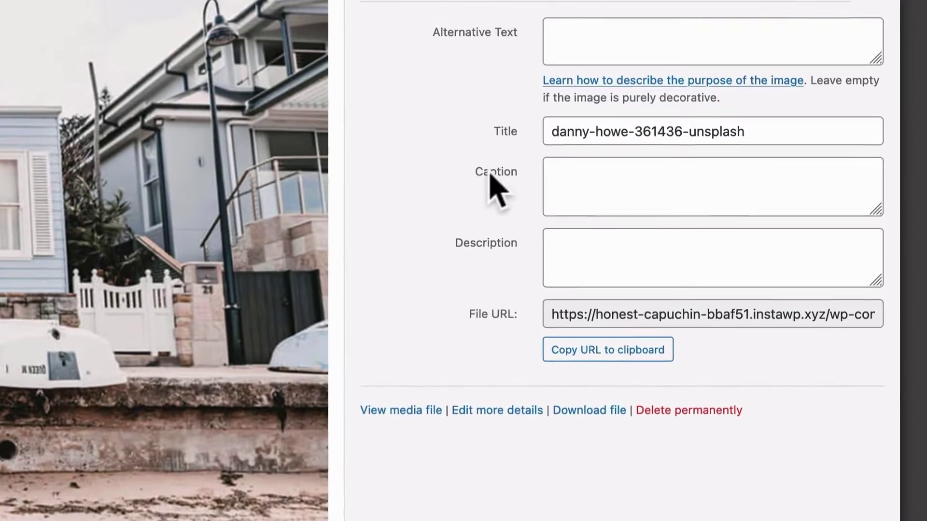
Fill in a test caption and description for the image, then return to the slideshow editor
{"action": "left_click", "coordinate": [685, 245]}
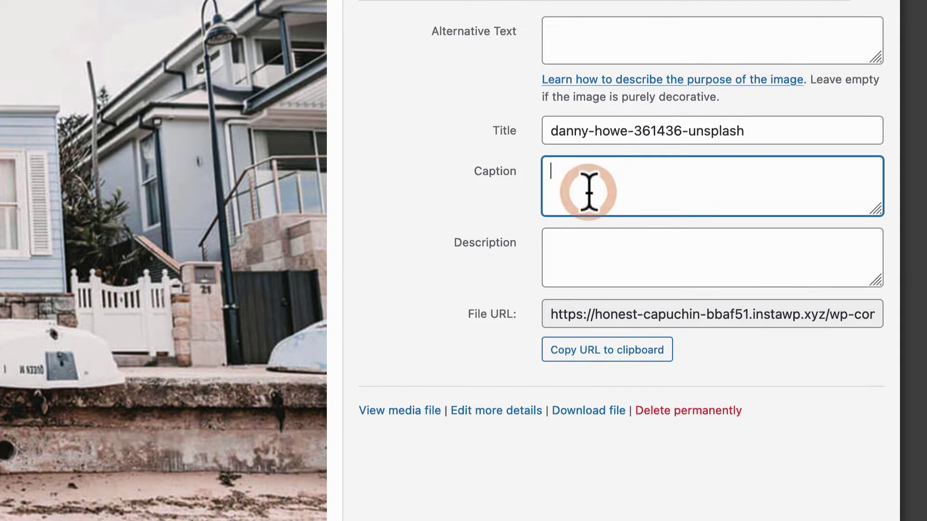
{"action": "type", "text": "Steve caption"}
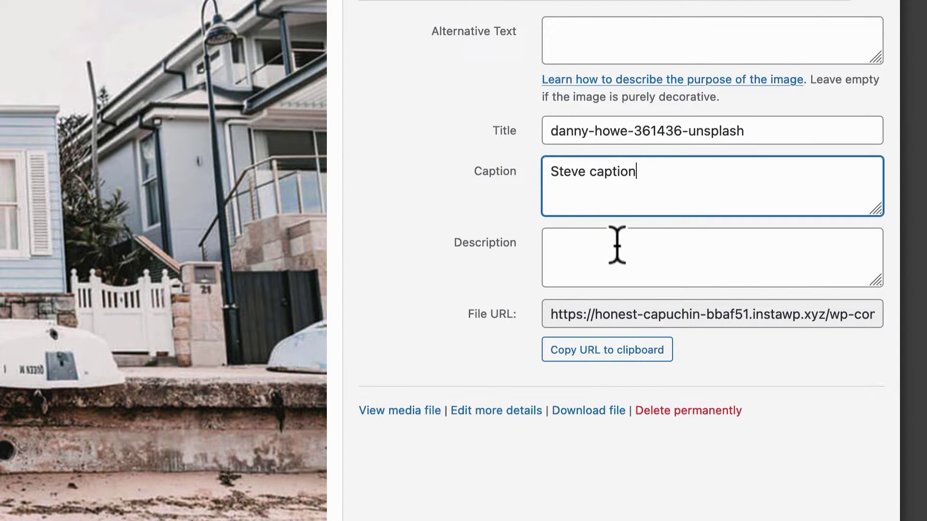
{"action": "left_click", "coordinate": [617, 244]}
{"action": "type", "text": "D"}
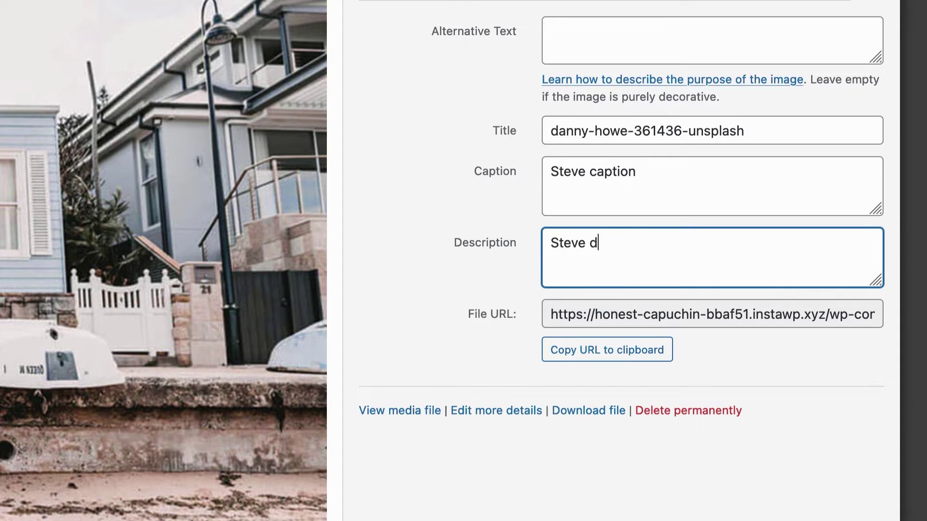
{"action": "type", "text": "teve description"}
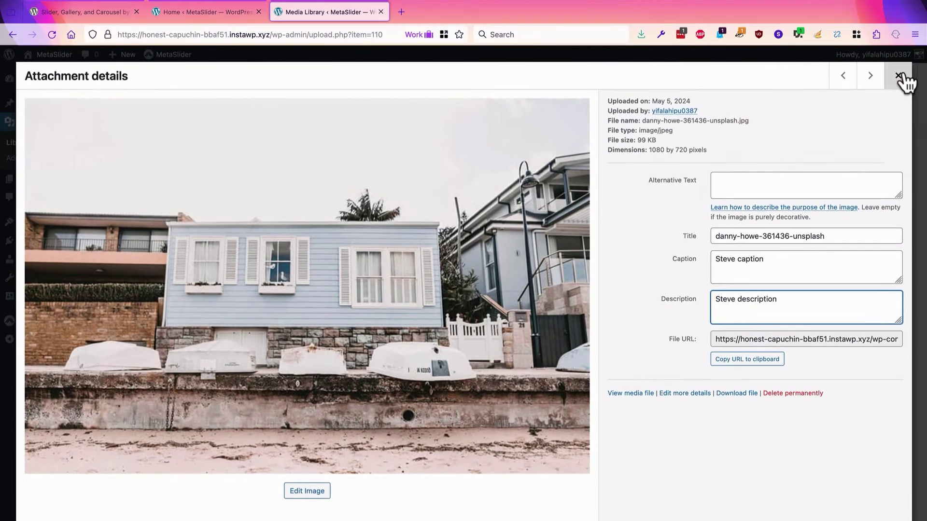
{"action": "left_click", "coordinate": [899, 76]}
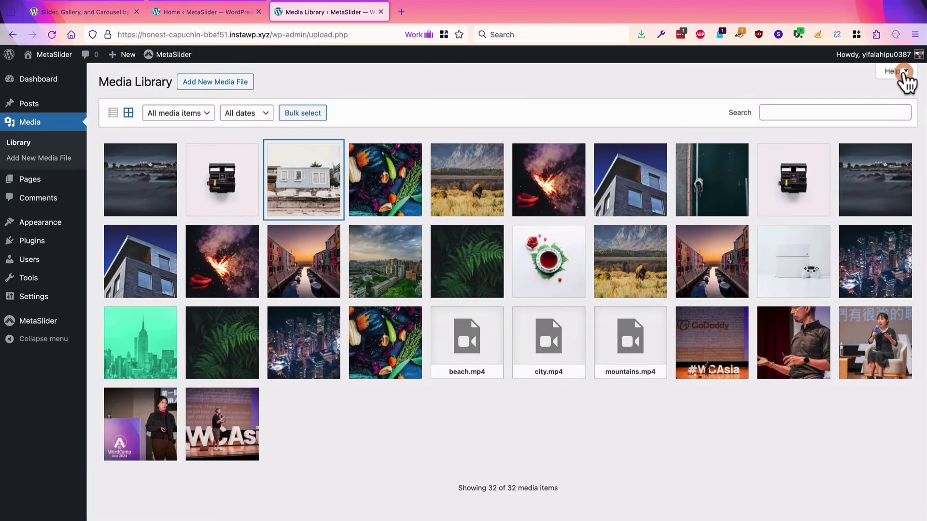
{"action": "left_click", "coordinate": [229, 10]}
Reload and set slide 114's manual caption to 'This is my beach house. It is my escape from the city.'
{"action": "left_click", "coordinate": [48, 33]}
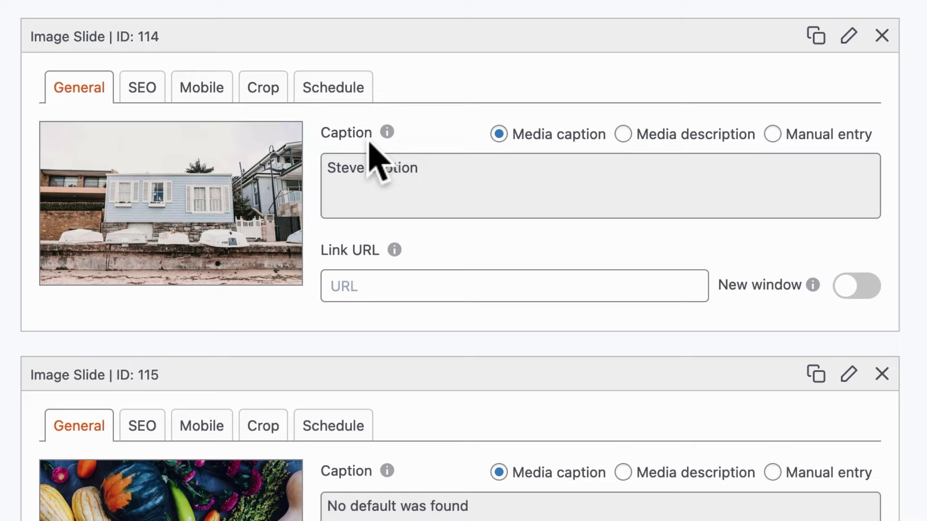
{"action": "left_click", "coordinate": [623, 135]}
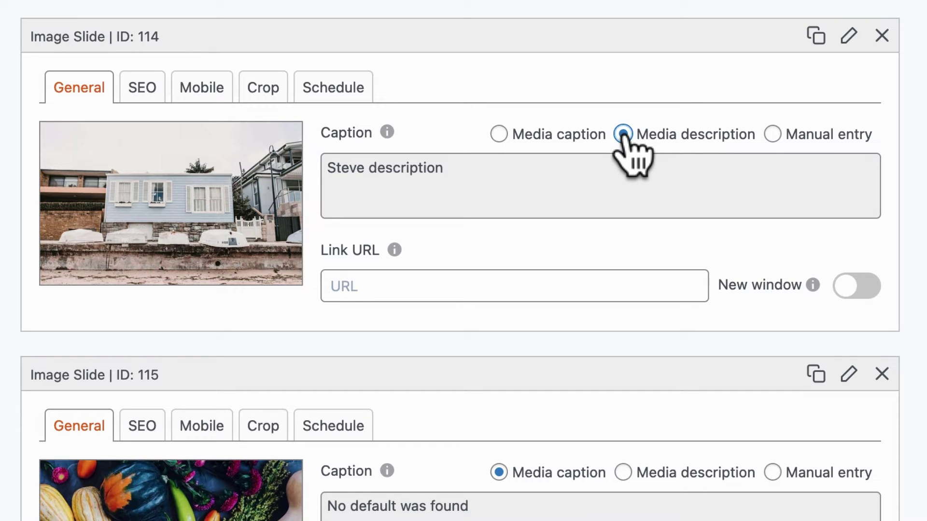
{"action": "left_click", "coordinate": [772, 135]}
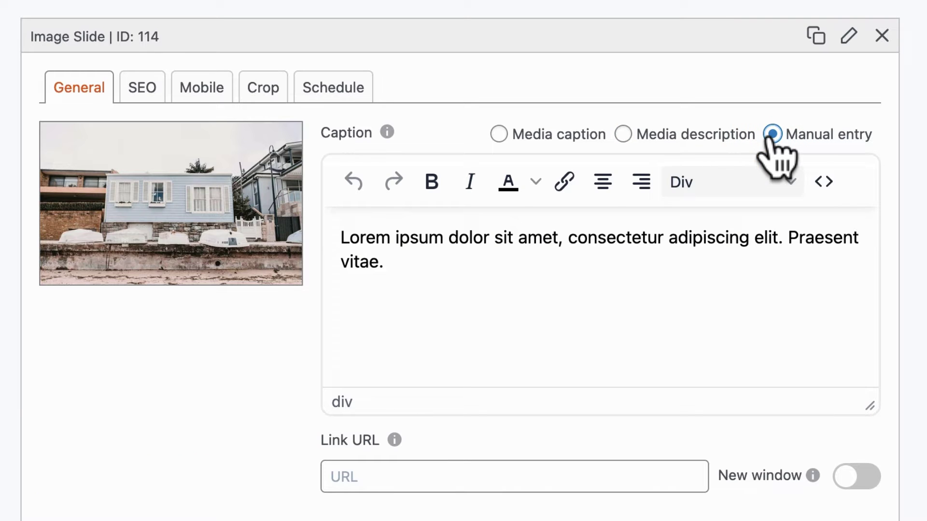
{"action": "left_click_drag", "start_coordinate": [379, 275], "coordinate": [317, 228]}
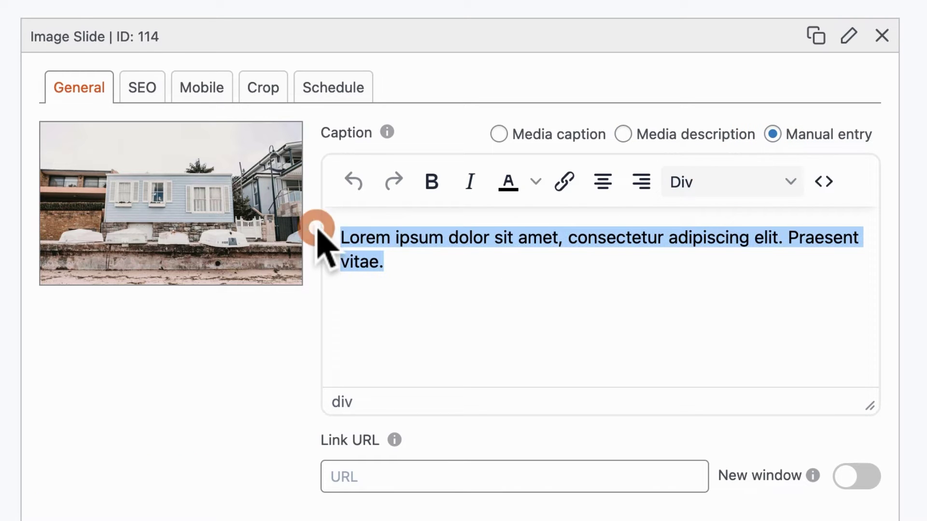
{"action": "type", "text": "T"}
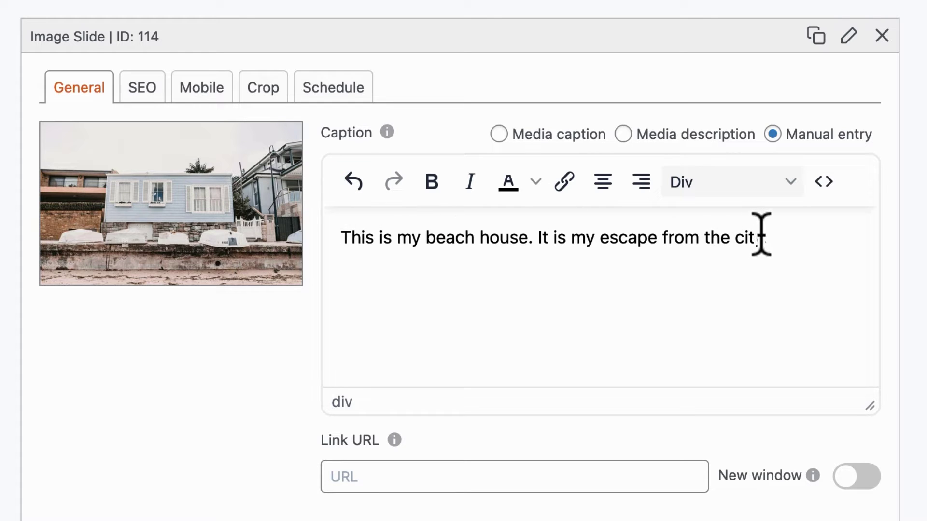
Try bold, italic and text colour on 'escape from the city', then remove the italic and bold
{"action": "left_click_drag", "start_coordinate": [764, 235], "coordinate": [599, 238]}
{"action": "left_click", "coordinate": [432, 182]}
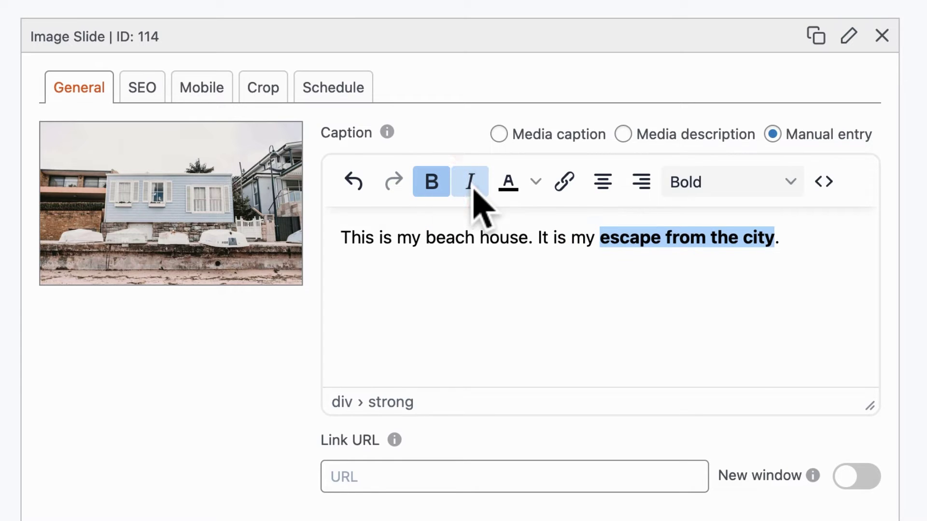
{"action": "left_click", "coordinate": [470, 182]}
{"action": "left_click", "coordinate": [534, 193]}
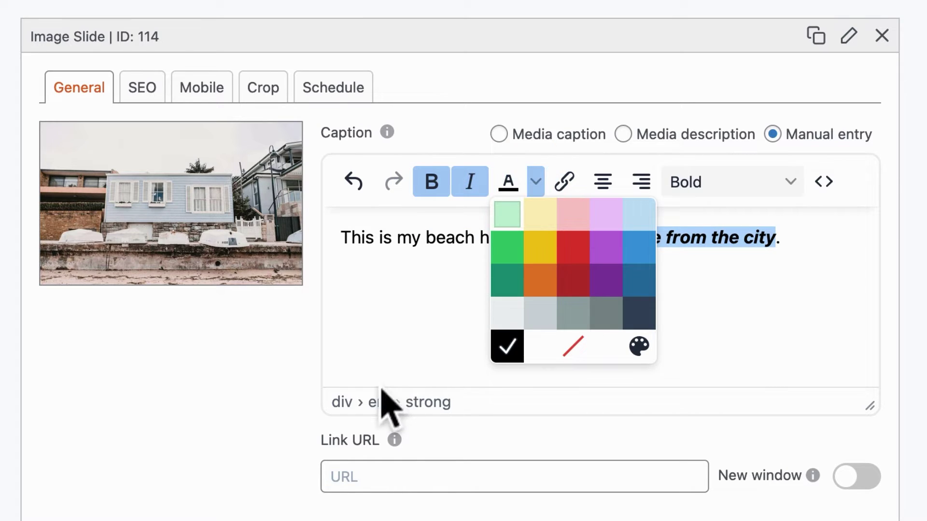
{"action": "left_click", "coordinate": [470, 182]}
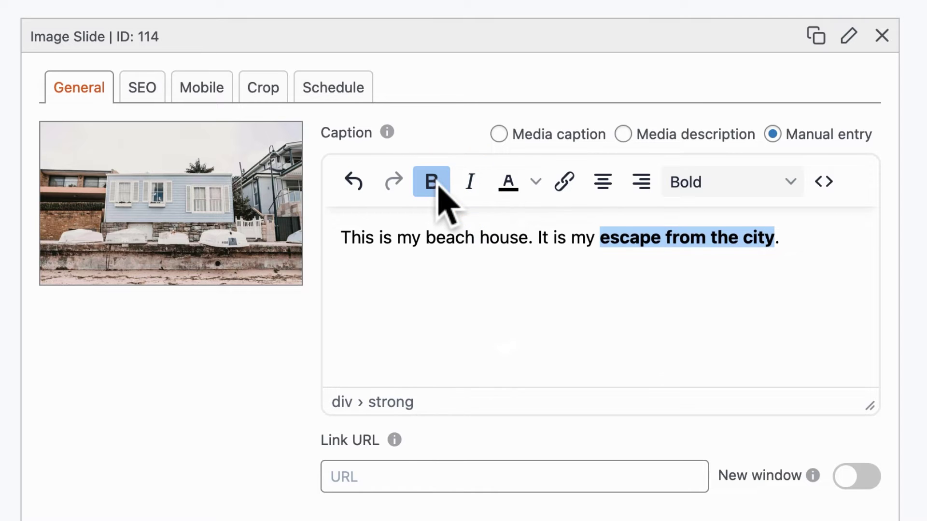
{"action": "left_click", "coordinate": [434, 183]}
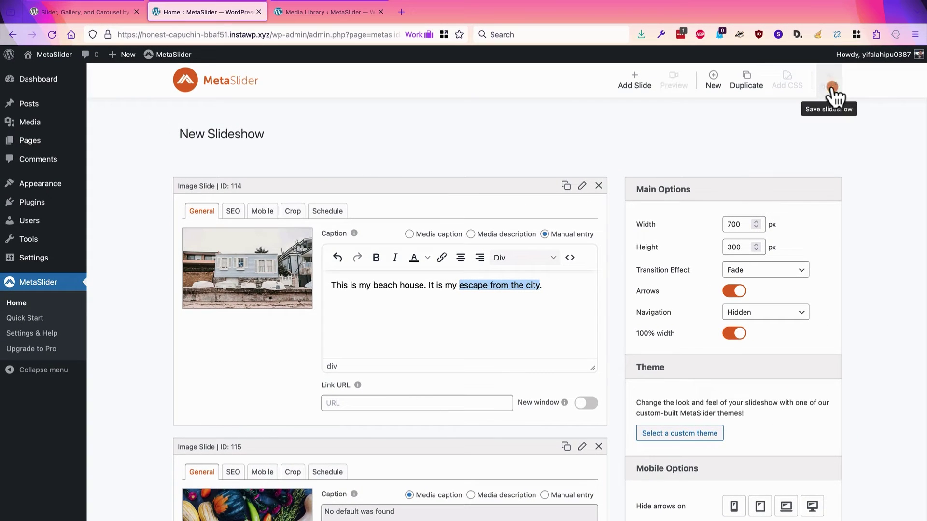
{"action": "left_click", "coordinate": [831, 87]}
{"action": "scroll", "coordinate": [618, 274], "scroll_direction": "down", "scroll_amount": 3}
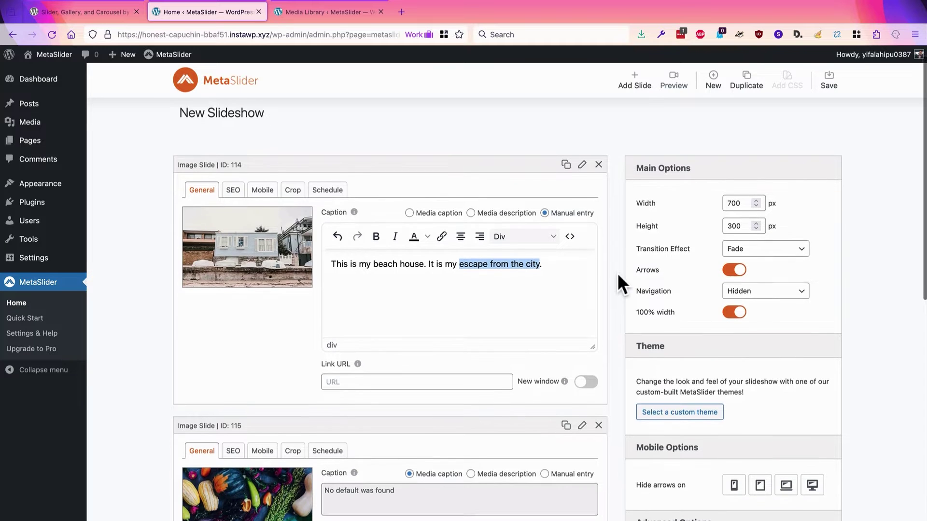
{"action": "scroll", "coordinate": [618, 273], "scroll_direction": "down", "scroll_amount": 10}
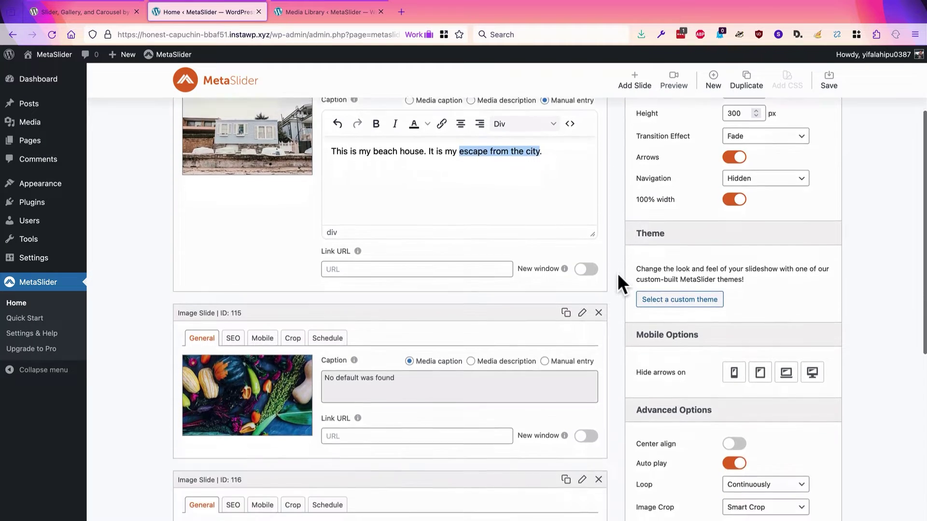
{"action": "scroll", "coordinate": [617, 273], "scroll_direction": "down", "scroll_amount": 6}
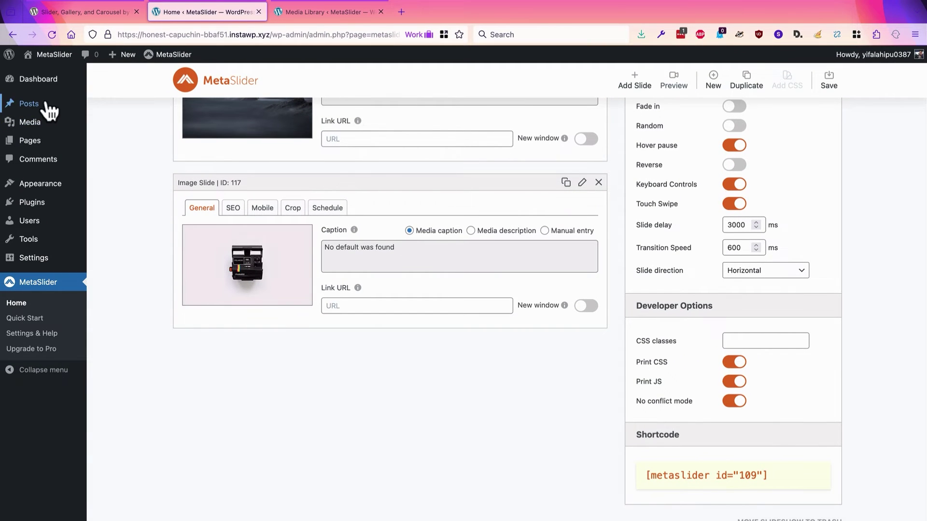
Start a new post in a new tab titled 'Caption Slideshow'
{"action": "mouse_move", "coordinate": [65, 113]}
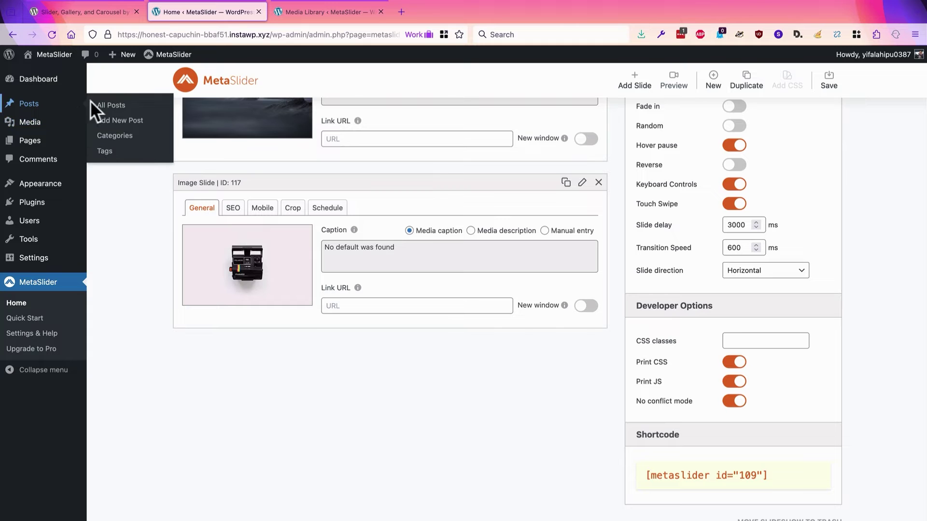
{"action": "right_click", "coordinate": [106, 116]}
{"action": "left_click", "coordinate": [117, 118]}
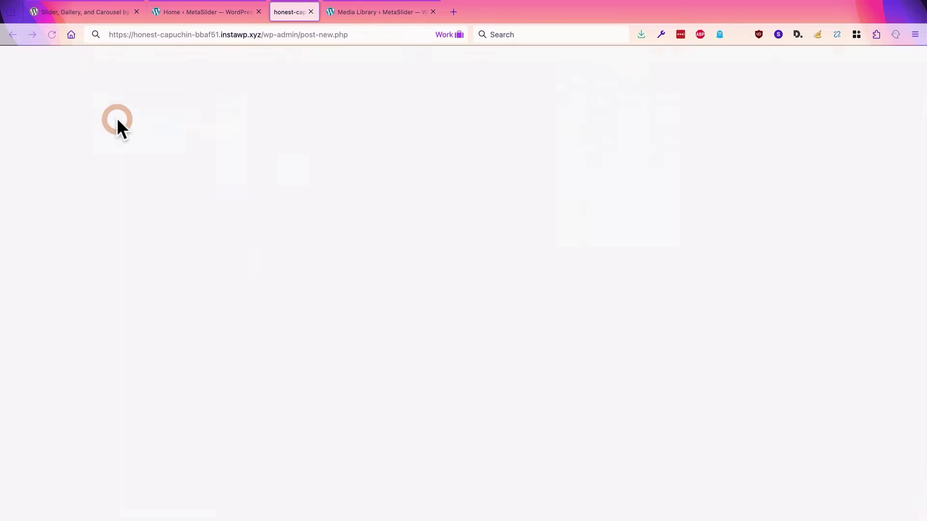
{"action": "type", "text": "Caption"}
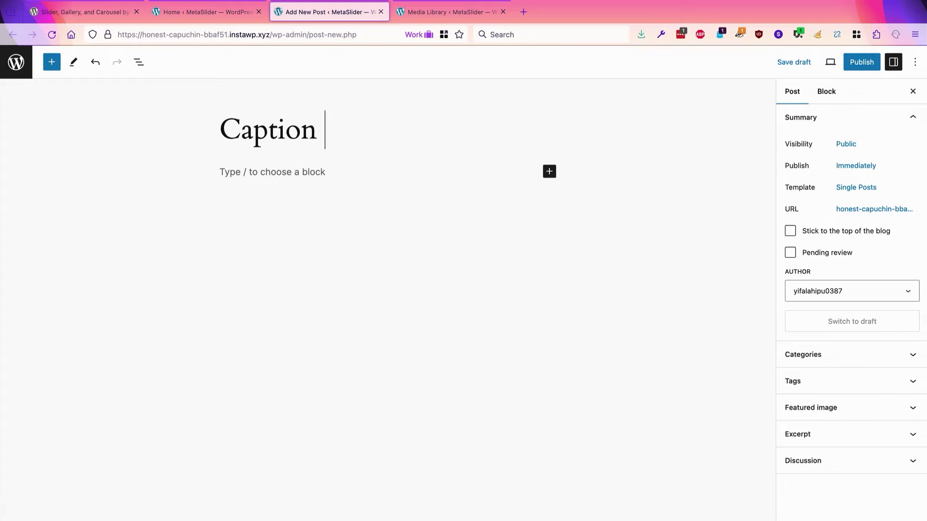
{"action": "type", "text": " Slidershow"}
Insert a MetaSlider block showing New Slideshow (#109) in the post body
{"action": "left_click", "coordinate": [227, 172]}
{"action": "left_click", "coordinate": [51, 62]}
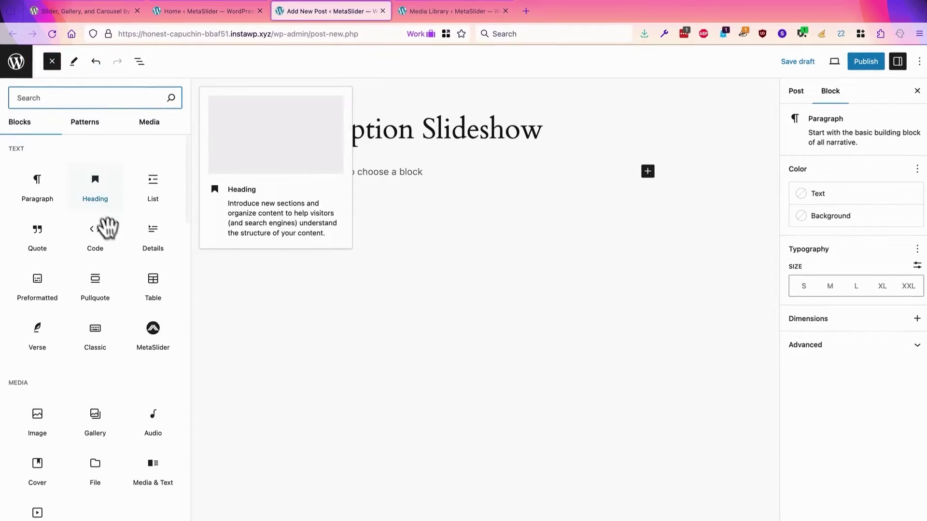
{"action": "left_click", "coordinate": [271, 401]}
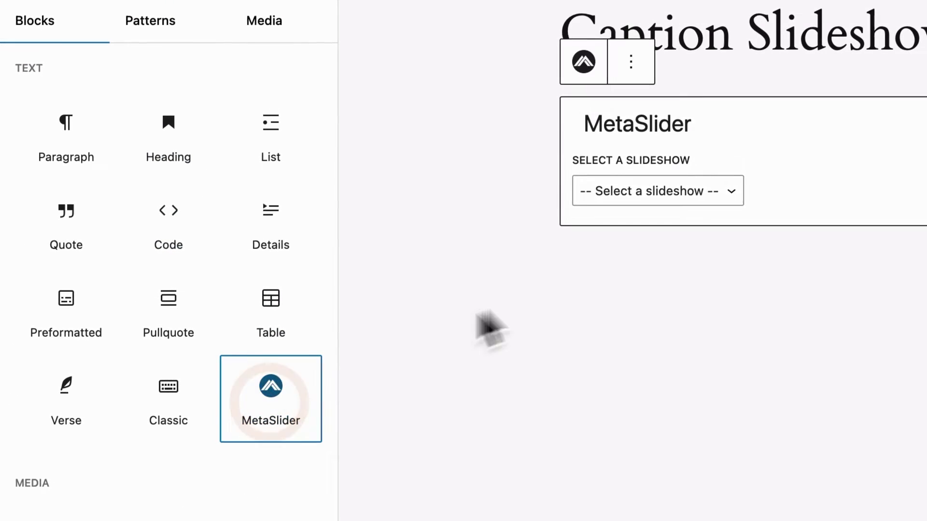
{"action": "left_click", "coordinate": [736, 191]}
{"action": "left_click", "coordinate": [376, 257]}
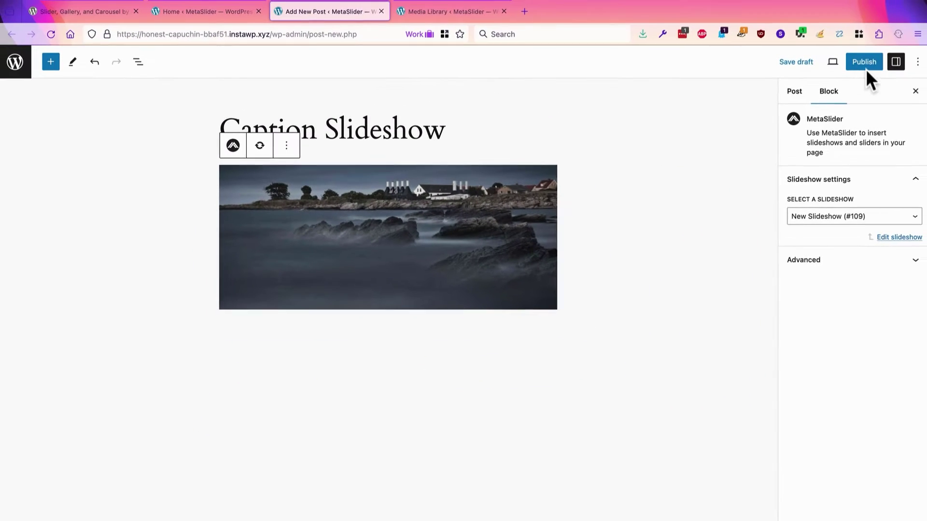
Publish the post and view it live
{"action": "left_click", "coordinate": [863, 59]}
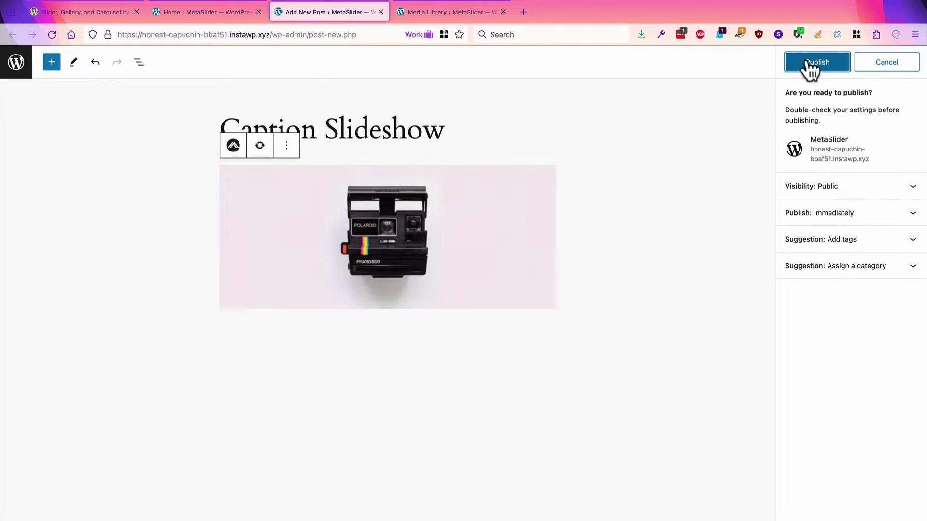
{"action": "left_click", "coordinate": [806, 60]}
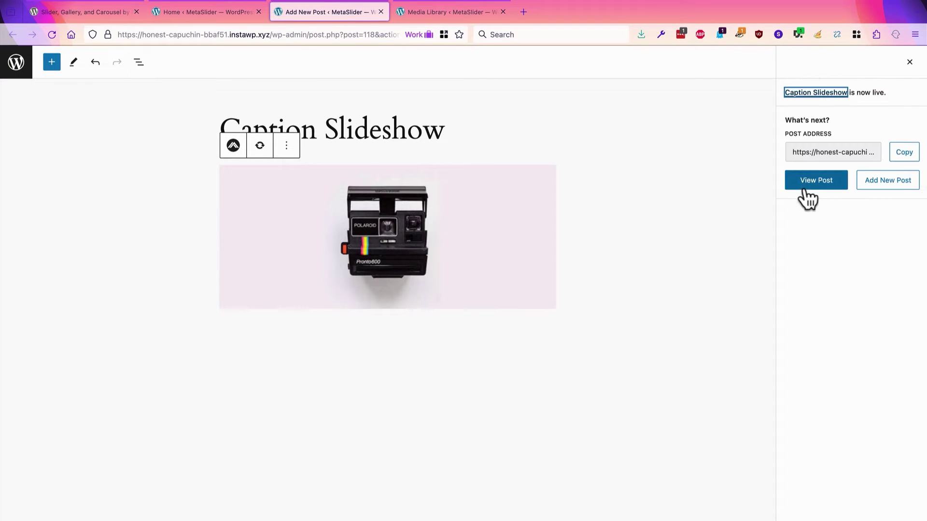
{"action": "left_click", "coordinate": [806, 182]}
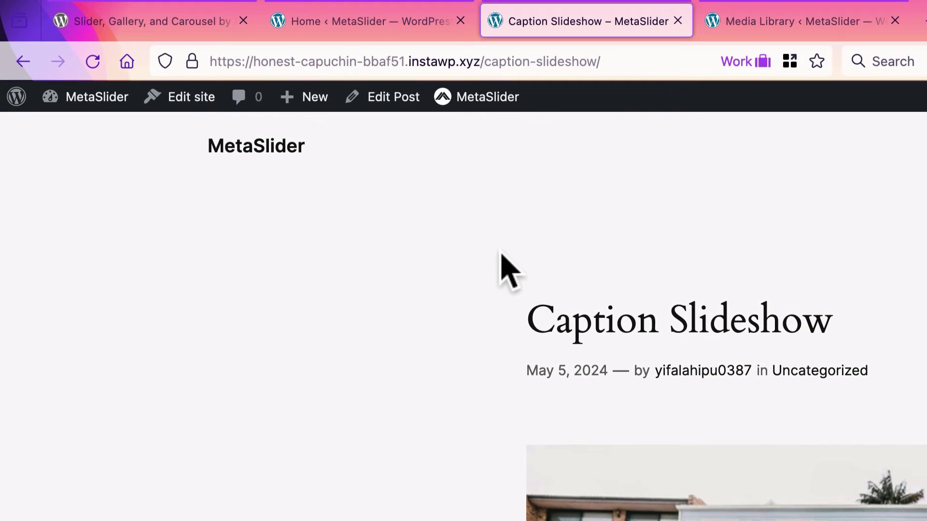
Use the admin bar's MetaSlider item to open Edit New Slideshow in a new tab
{"action": "mouse_move", "coordinate": [489, 99]}
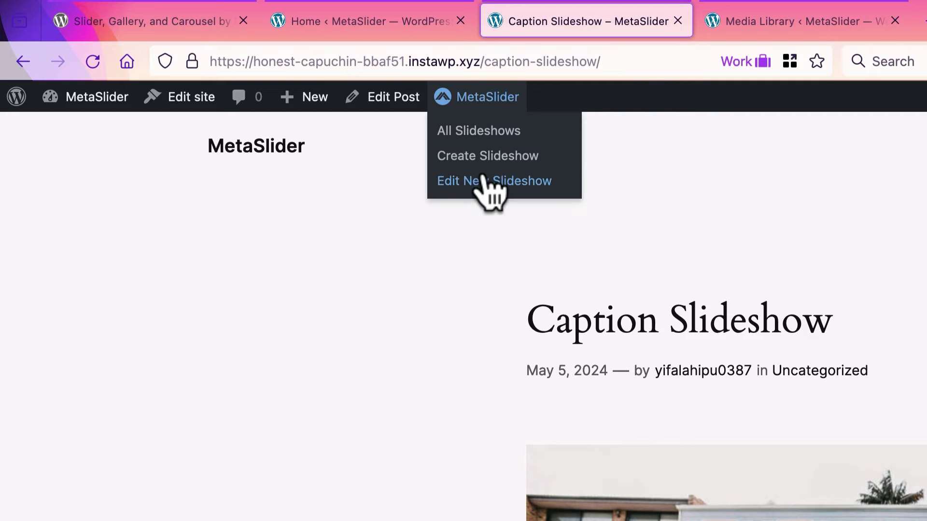
{"action": "left_click", "coordinate": [484, 181]}
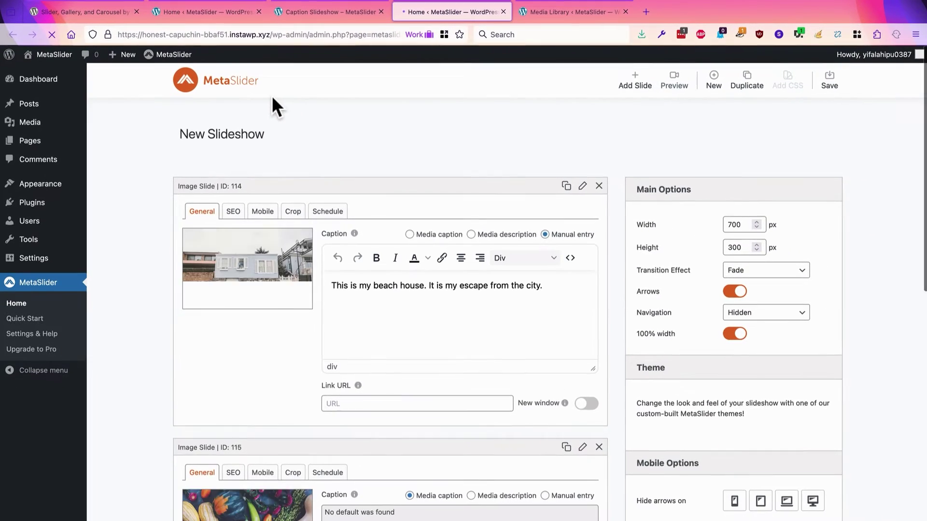
{"action": "scroll", "coordinate": [272, 325], "scroll_direction": "down", "scroll_amount": 4}
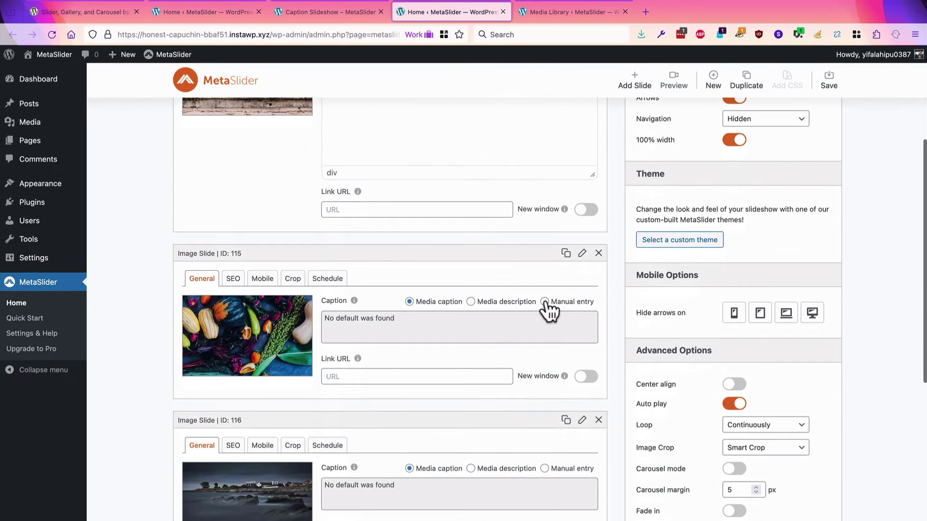
Switch slides 115, 116 and 117 to Manual entry and write captions about vegetables, the night beach, and the camera
{"action": "left_click", "coordinate": [544, 301]}
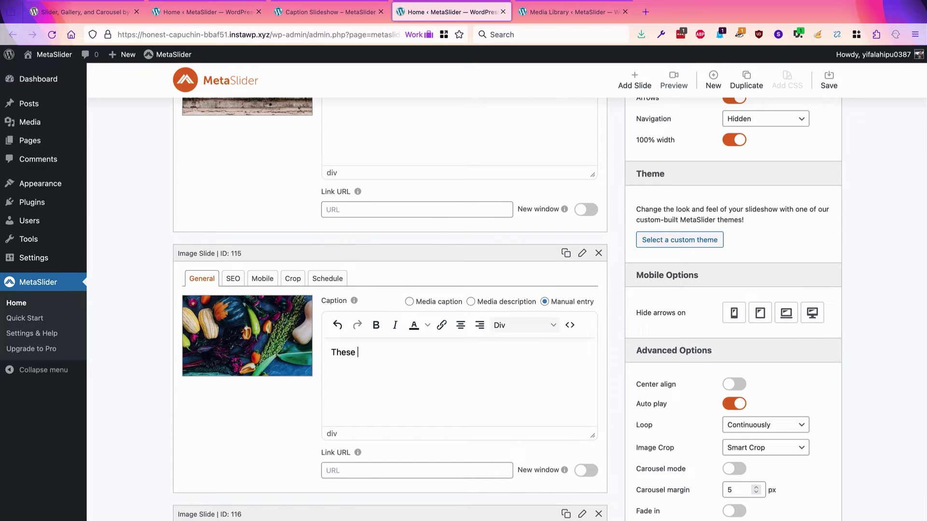
{"action": "type", "text": "These is a photo of some healthy ver"}
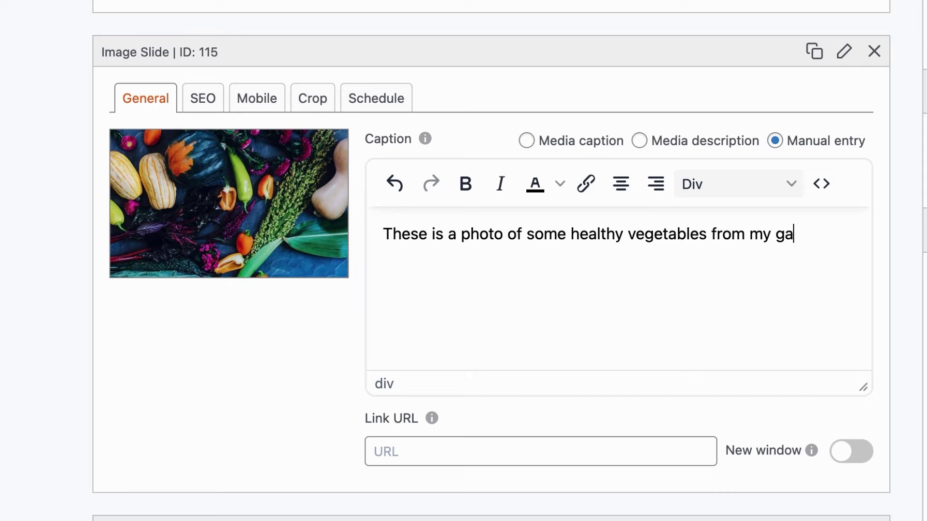
{"action": "scroll", "coordinate": [714, 242], "scroll_direction": "down", "scroll_amount": 10}
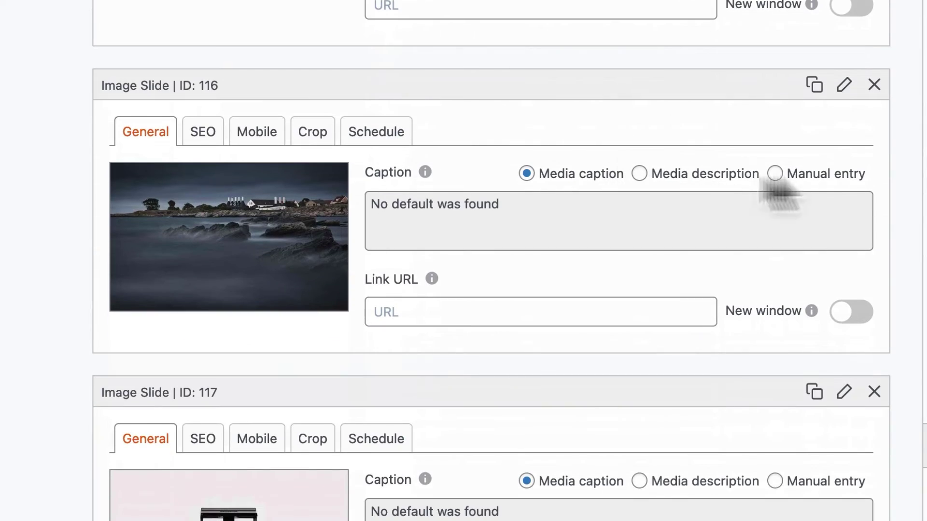
{"action": "left_click", "coordinate": [774, 174]}
{"action": "left_click", "coordinate": [575, 241]}
{"action": "type", "text": "This is a beach near me at night."}
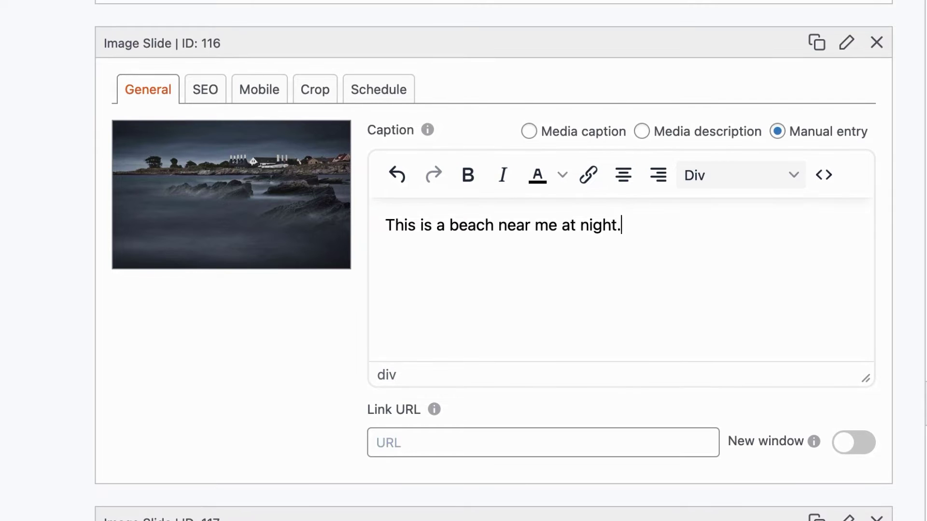
{"action": "scroll", "coordinate": [763, 260], "scroll_direction": "down", "scroll_amount": 8}
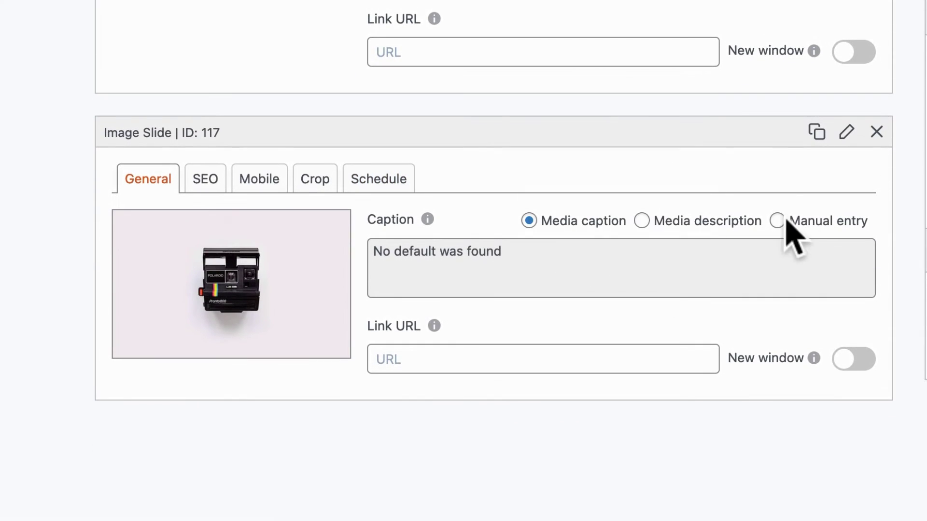
{"action": "left_click", "coordinate": [777, 220]}
{"action": "left_click", "coordinate": [499, 316]}
{"action": "type", "text": "T"}
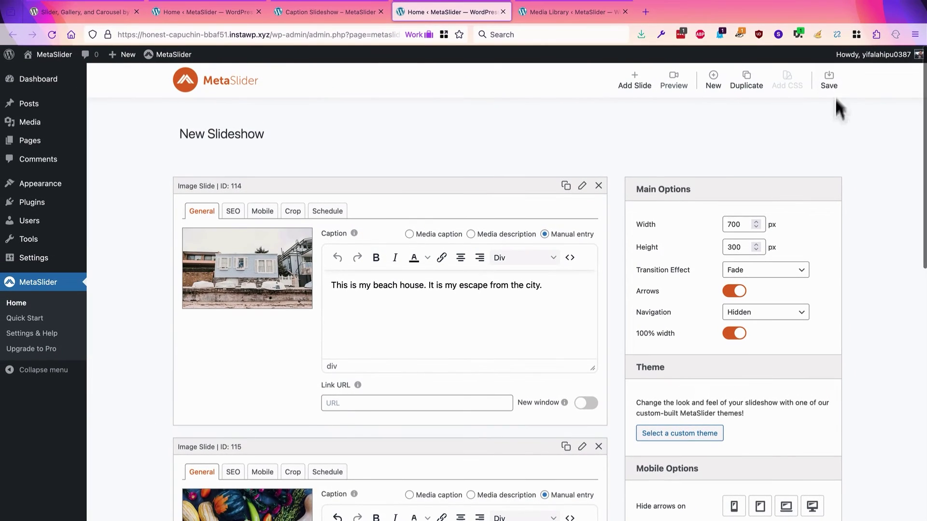
Save the slideshow and reload the Caption Slideshow post
{"action": "left_click", "coordinate": [829, 81]}
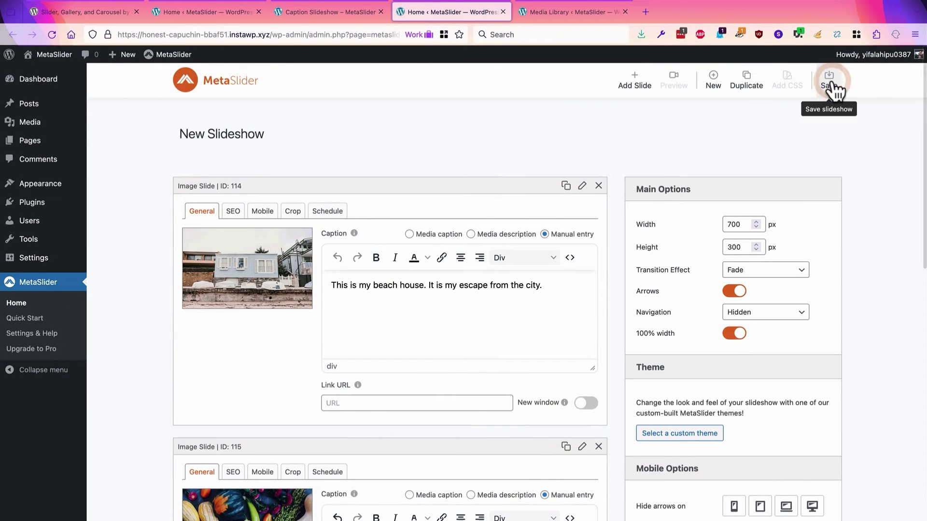
{"action": "left_click", "coordinate": [309, 13]}
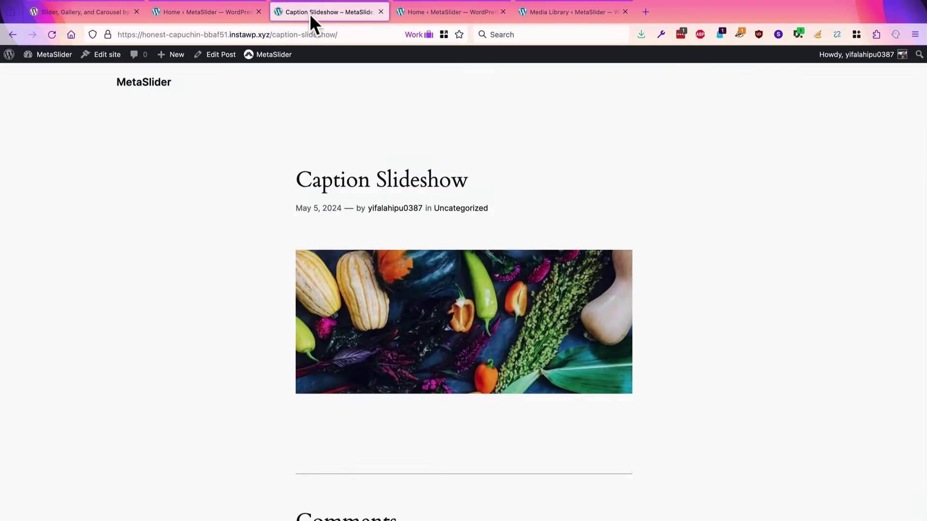
{"action": "left_click", "coordinate": [51, 32]}
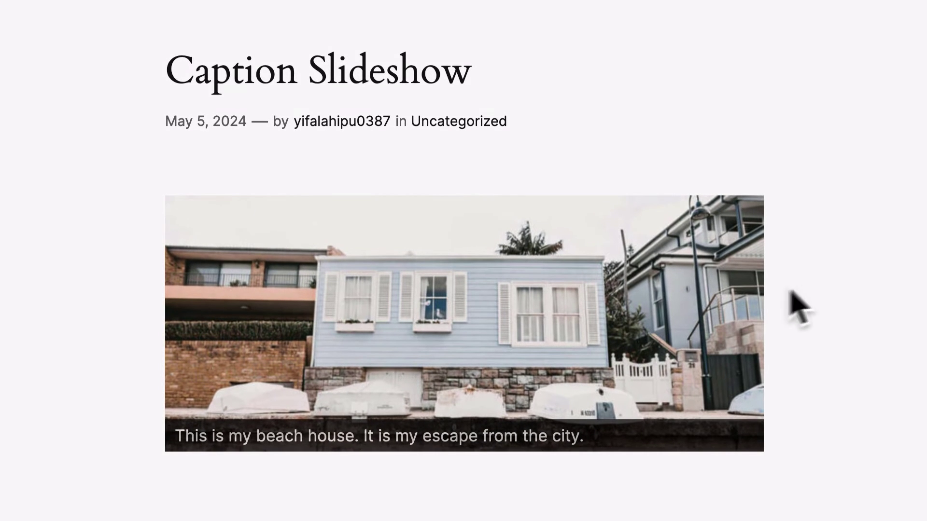
Step through the vegetables, beach-at-night and old camera slides to check their captions
{"action": "left_click", "coordinate": [739, 315]}
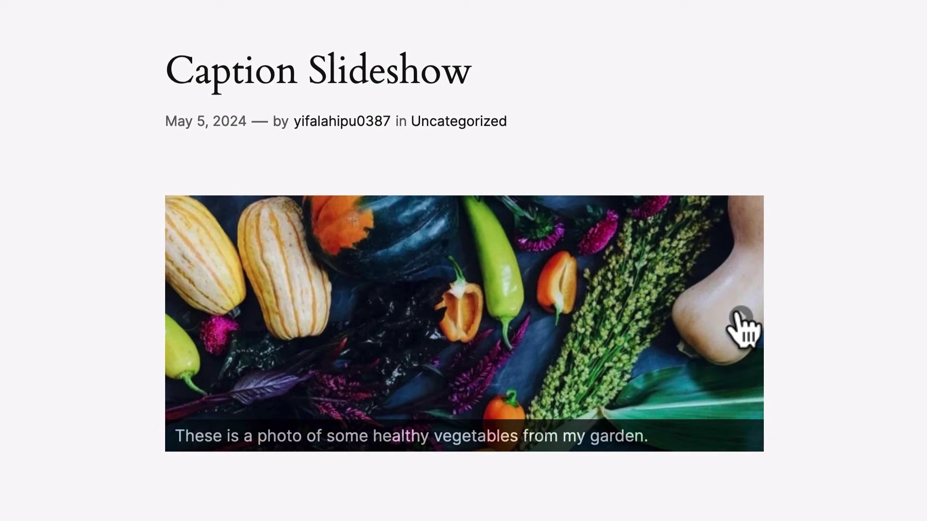
{"action": "left_click", "coordinate": [740, 317]}
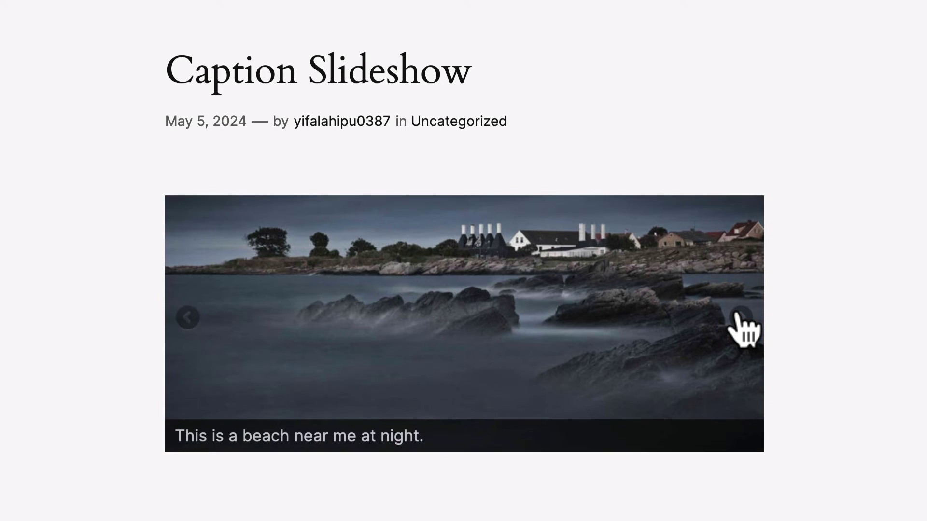
{"action": "left_click", "coordinate": [738, 316]}
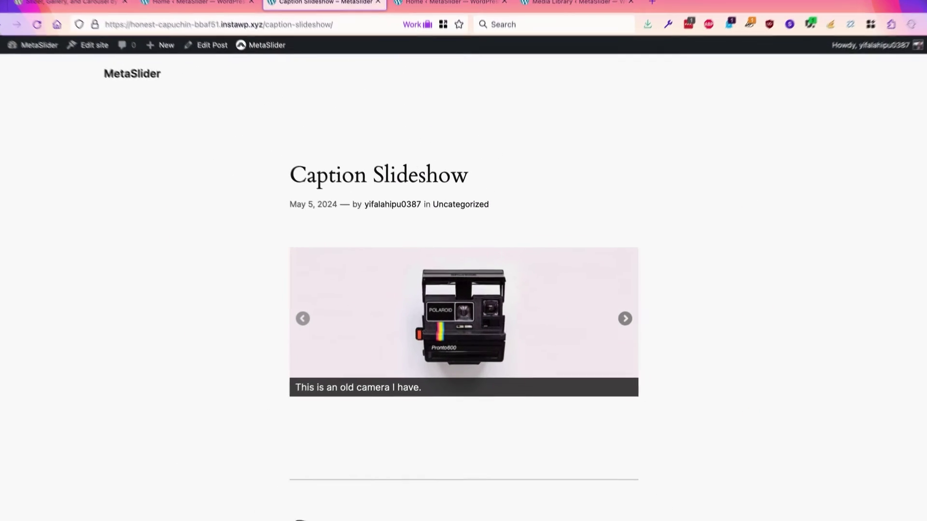
In the slideshow editor, make 'This is my beach house' bold in slide 114's caption
{"action": "left_click", "coordinate": [431, 16]}
{"action": "left_click_drag", "start_coordinate": [424, 285], "coordinate": [326, 282]}
{"action": "left_click", "coordinate": [376, 257]}
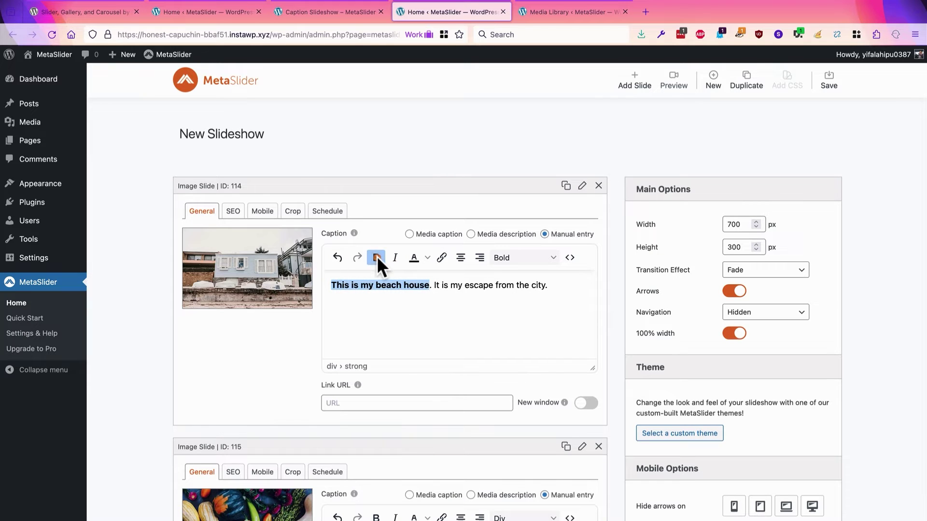
{"action": "left_click", "coordinate": [435, 285]}
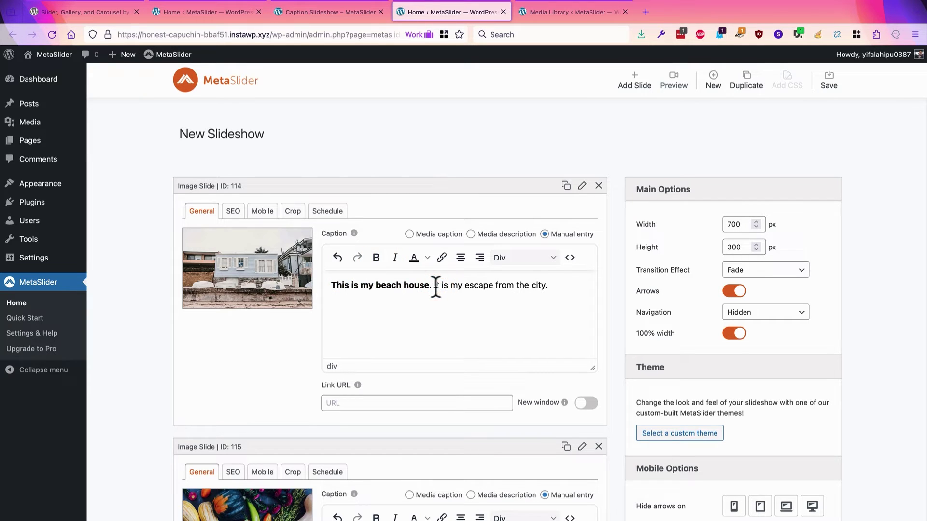
Italicise 'It is' and colour 'from the city' purple, then go to the Caption Slideshow post
{"action": "left_click_drag", "start_coordinate": [448, 286], "coordinate": [450, 286]}
{"action": "left_click", "coordinate": [395, 257]}
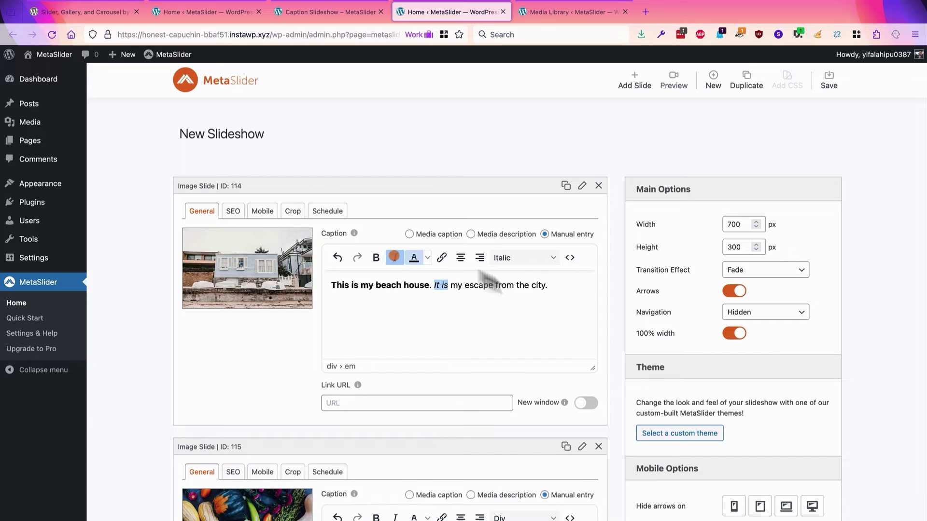
{"action": "left_click_drag", "start_coordinate": [545, 284], "coordinate": [488, 285]}
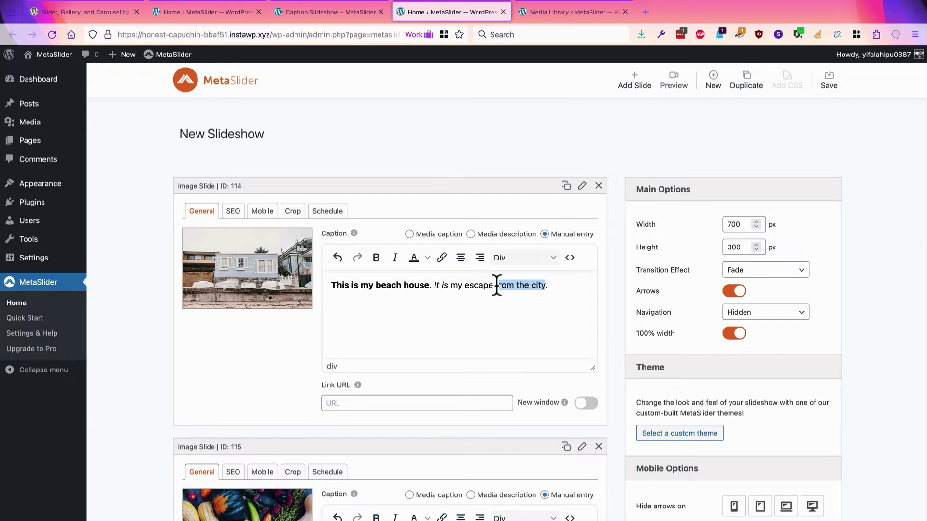
{"action": "left_click", "coordinate": [427, 257]}
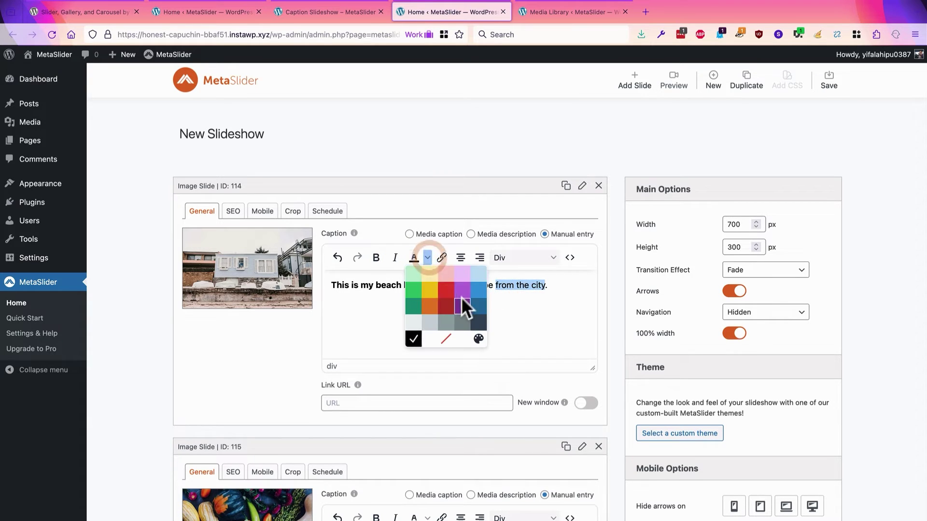
{"action": "left_click", "coordinate": [462, 290]}
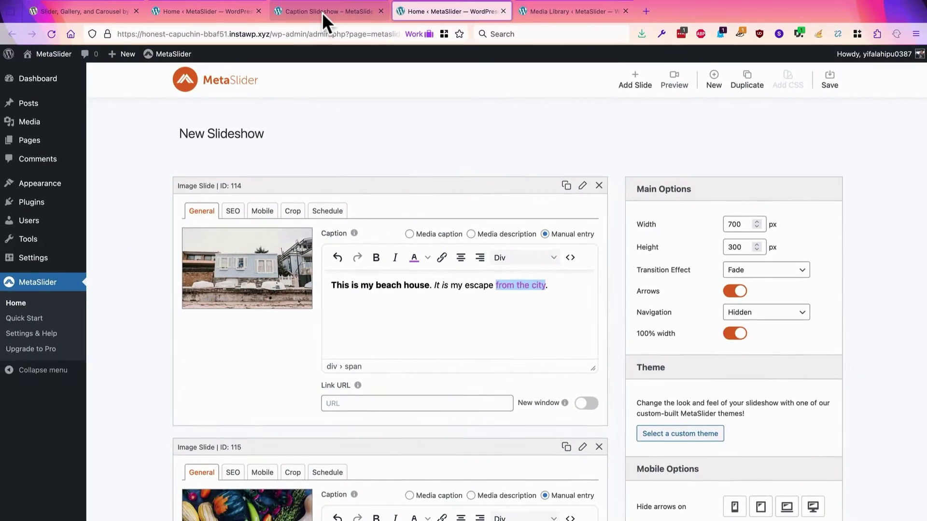
{"action": "left_click", "coordinate": [322, 13]}
{"action": "left_click", "coordinate": [47, 33]}
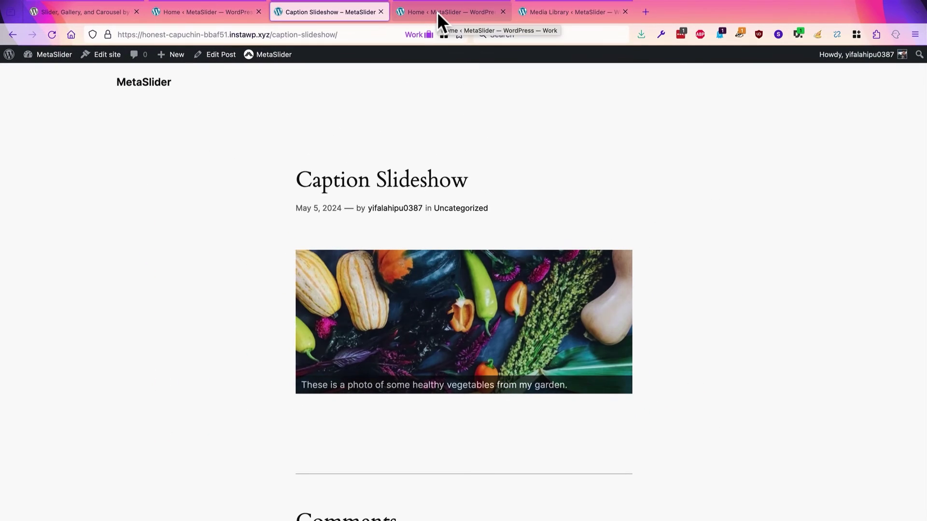
{"action": "left_click", "coordinate": [436, 11]}
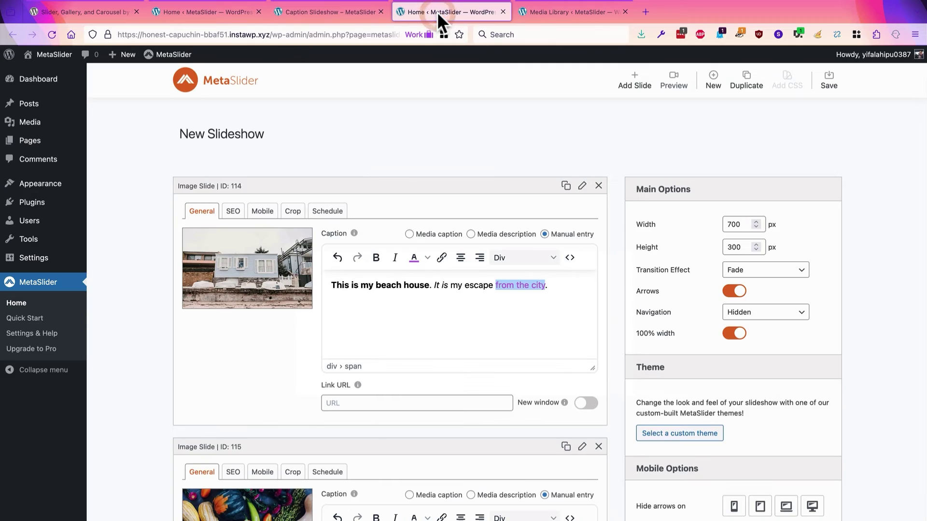
{"action": "scroll", "coordinate": [648, 312], "scroll_direction": "down", "scroll_amount": 3}
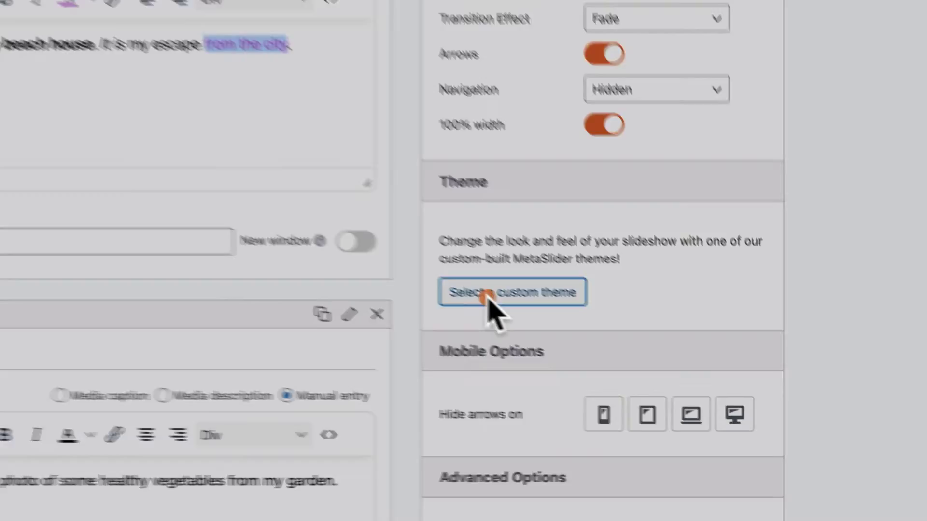
Choose and apply Simply Dark from the custom theme picker, then check the Caption Slideshow post
{"action": "left_click", "coordinate": [457, 288]}
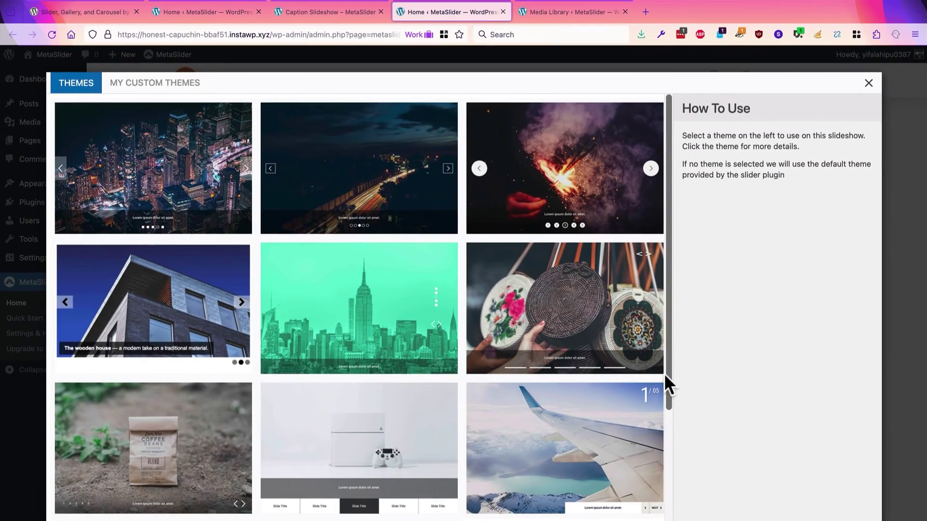
{"action": "left_click", "coordinate": [162, 260]}
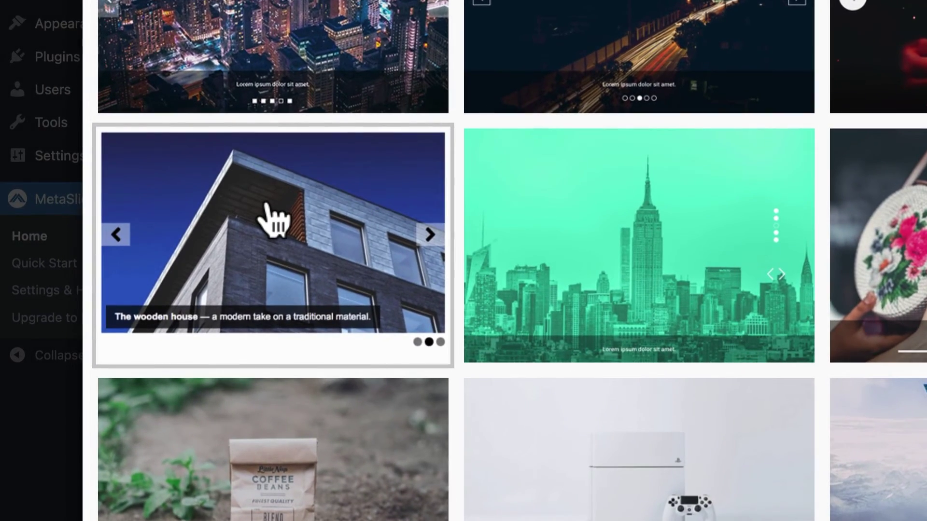
{"action": "left_click", "coordinate": [266, 206]}
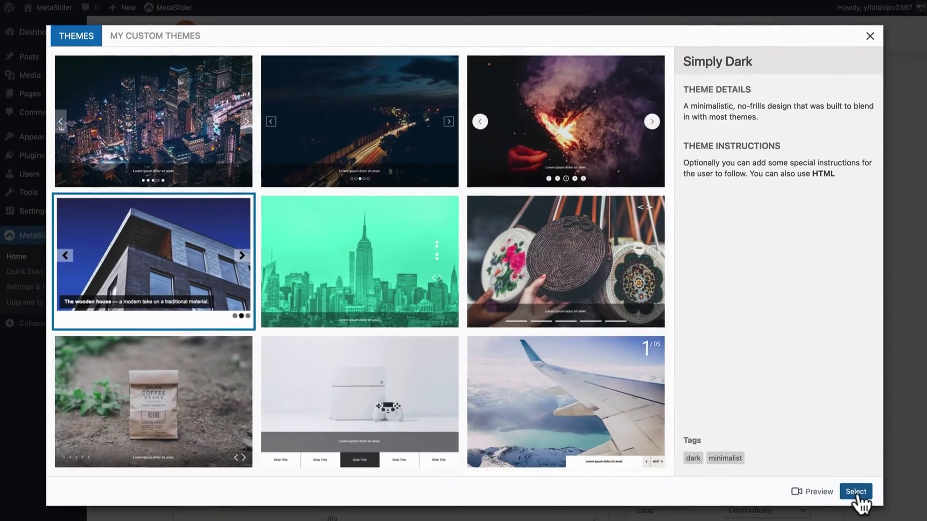
{"action": "left_click", "coordinate": [851, 495]}
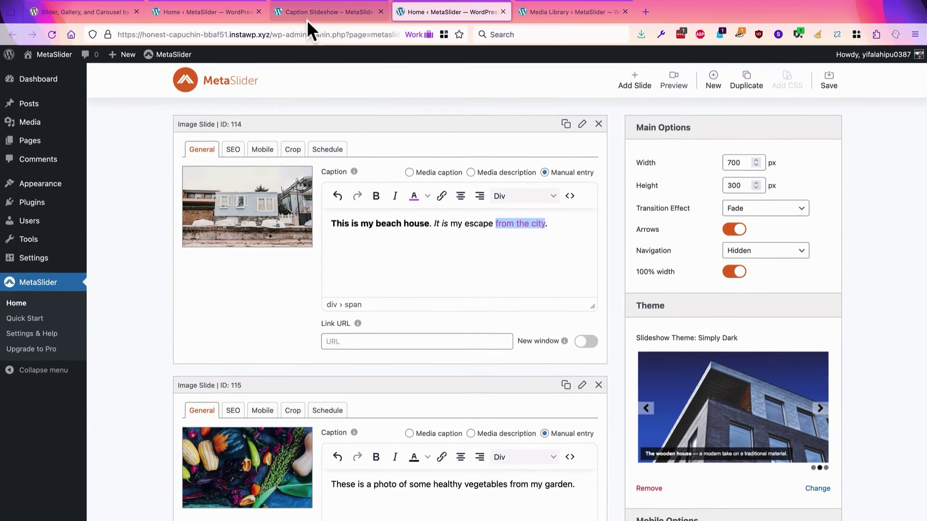
{"action": "left_click", "coordinate": [306, 12]}
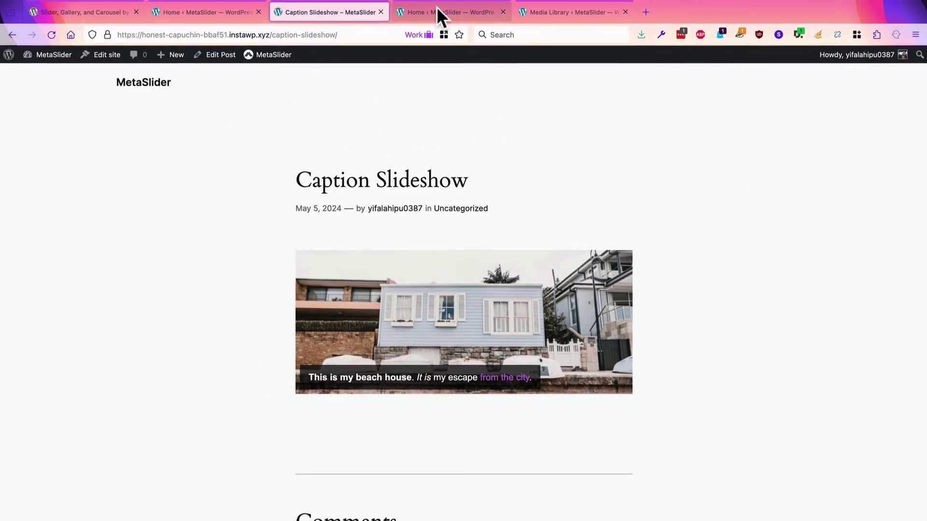
Change the slideshow theme to Disjoint in the MetaSlider editor
{"action": "left_click", "coordinate": [437, 7]}
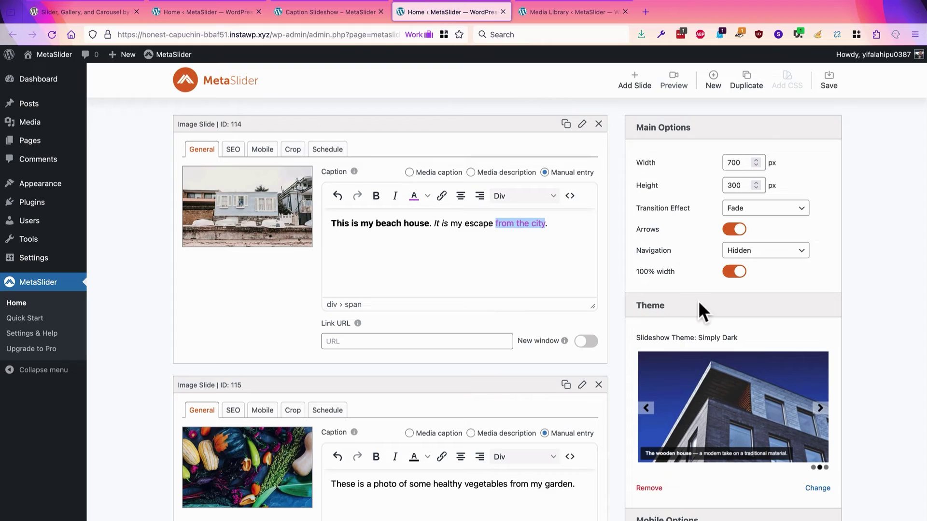
{"action": "left_click", "coordinate": [740, 406]}
{"action": "scroll", "coordinate": [357, 270], "scroll_direction": "down", "scroll_amount": 2}
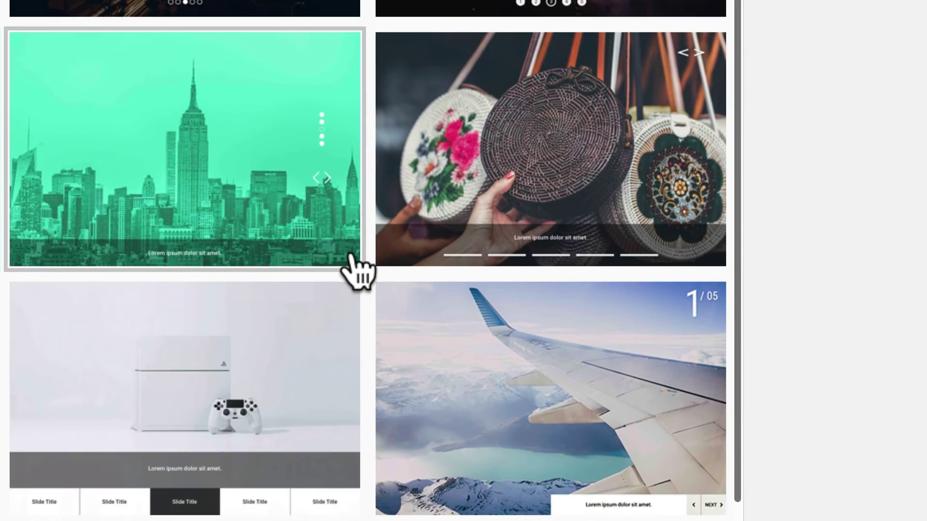
{"action": "left_click", "coordinate": [531, 181]}
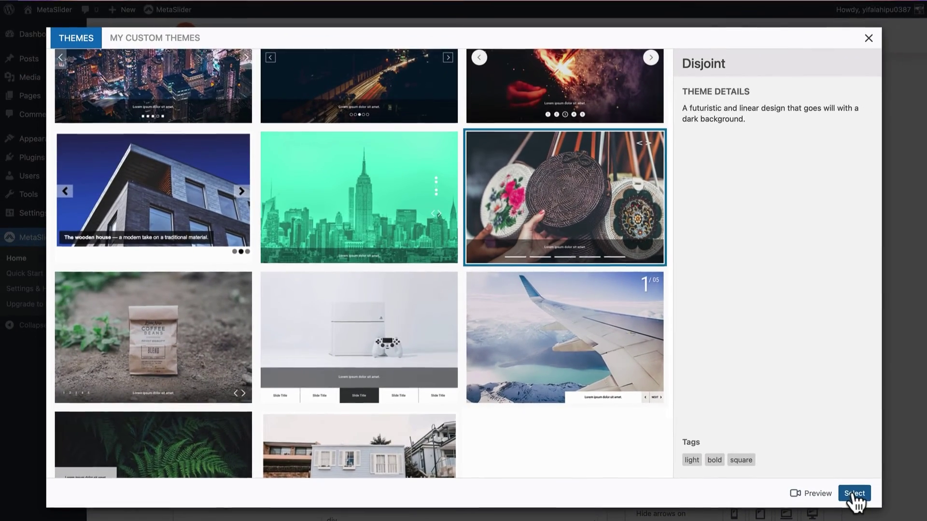
{"action": "left_click", "coordinate": [854, 493]}
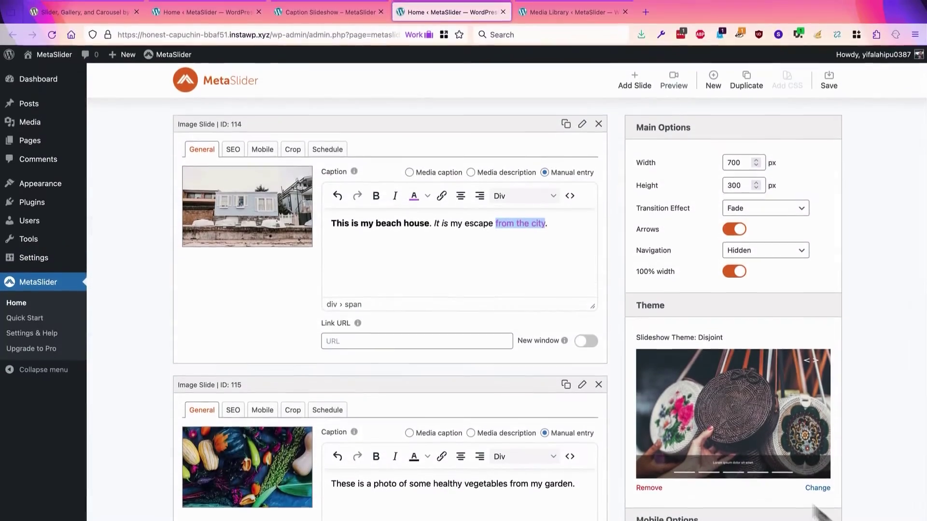
Reload the published Caption Slideshow post to check the Disjoint caption styling, then return to the editor
{"action": "left_click", "coordinate": [306, 13]}
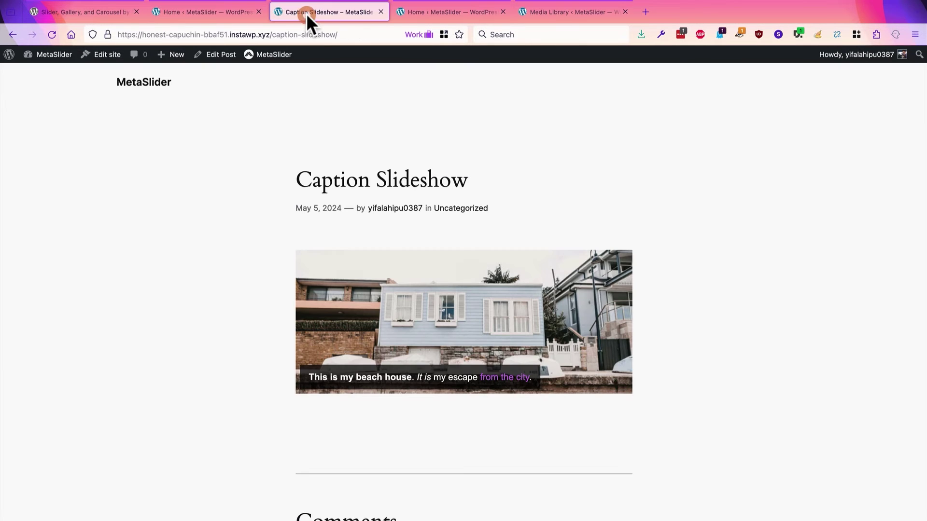
{"action": "left_click", "coordinate": [52, 30]}
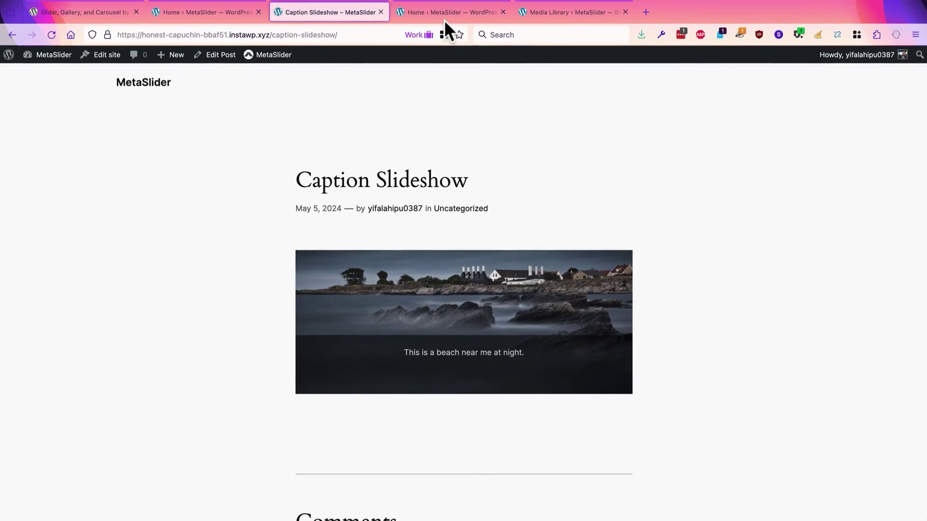
{"action": "left_click", "coordinate": [443, 13]}
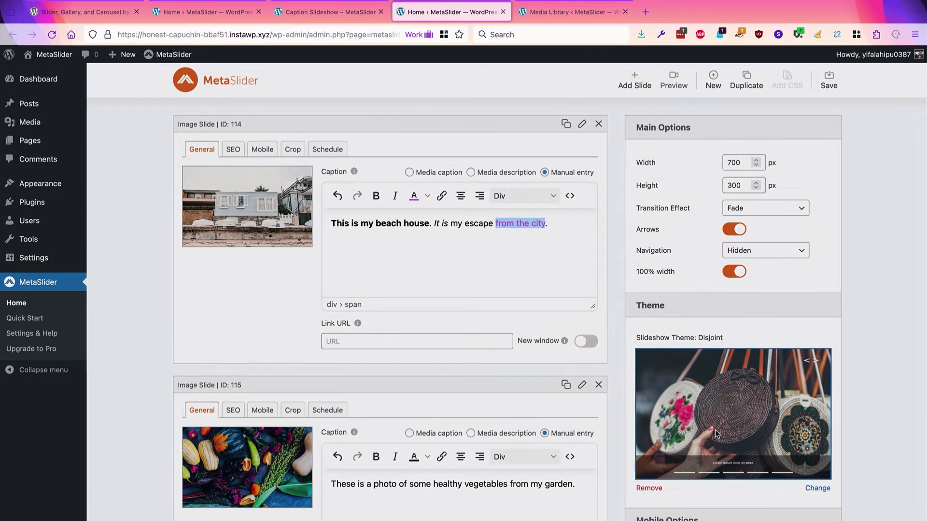
Apply the Highway theme to the slideshow from the theme picker
{"action": "left_click", "coordinate": [714, 429]}
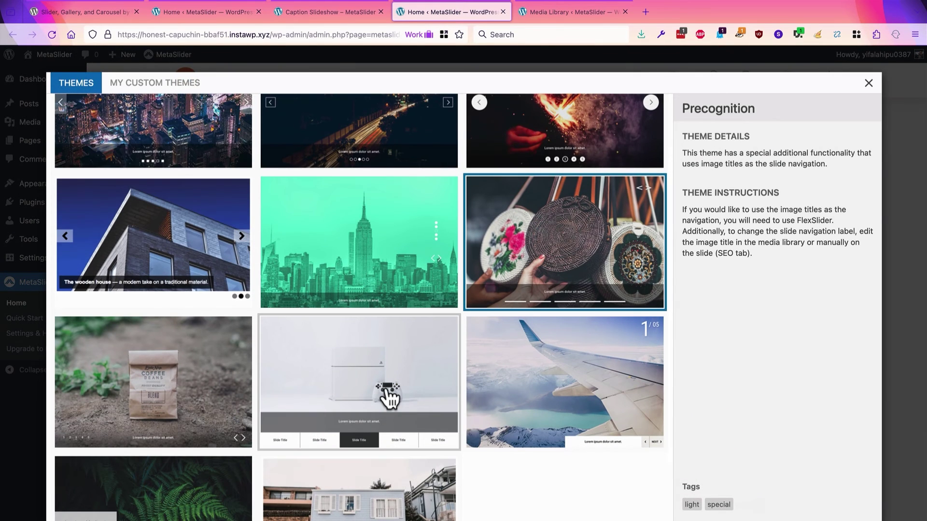
{"action": "scroll", "coordinate": [386, 395], "scroll_direction": "down", "scroll_amount": 3}
{"action": "scroll", "coordinate": [386, 395], "scroll_direction": "down", "scroll_amount": 1}
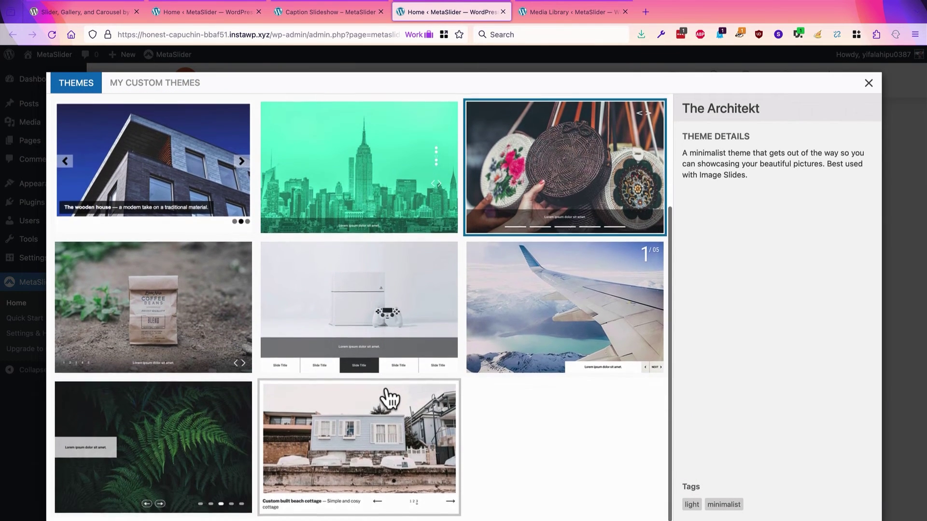
{"action": "left_click", "coordinate": [173, 466]}
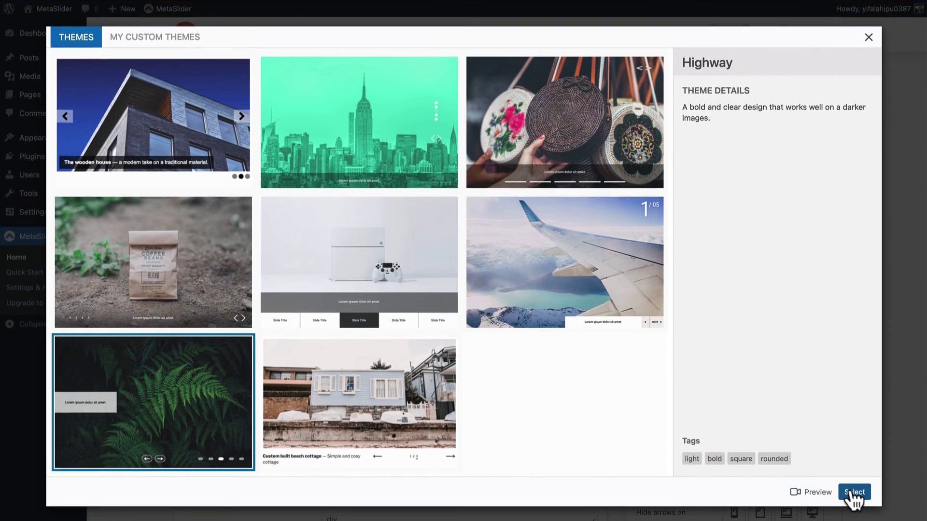
{"action": "left_click", "coordinate": [853, 493]}
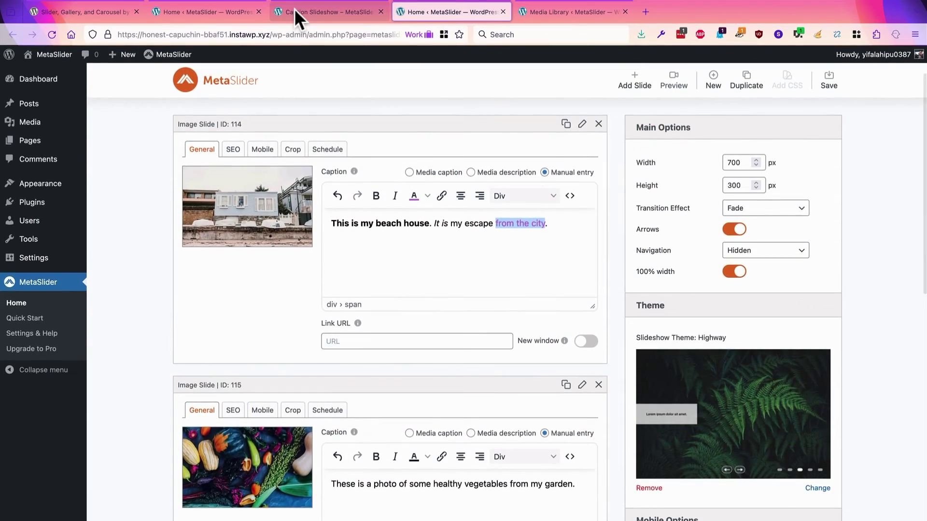
Reload the Caption Slideshow post to confirm the Highway caption style, then return to the editor
{"action": "left_click", "coordinate": [294, 8]}
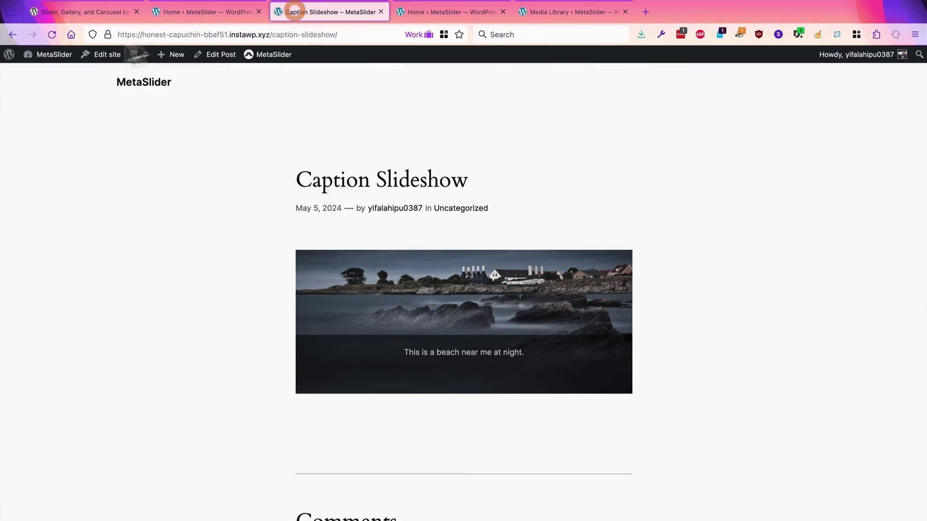
{"action": "left_click", "coordinate": [53, 35]}
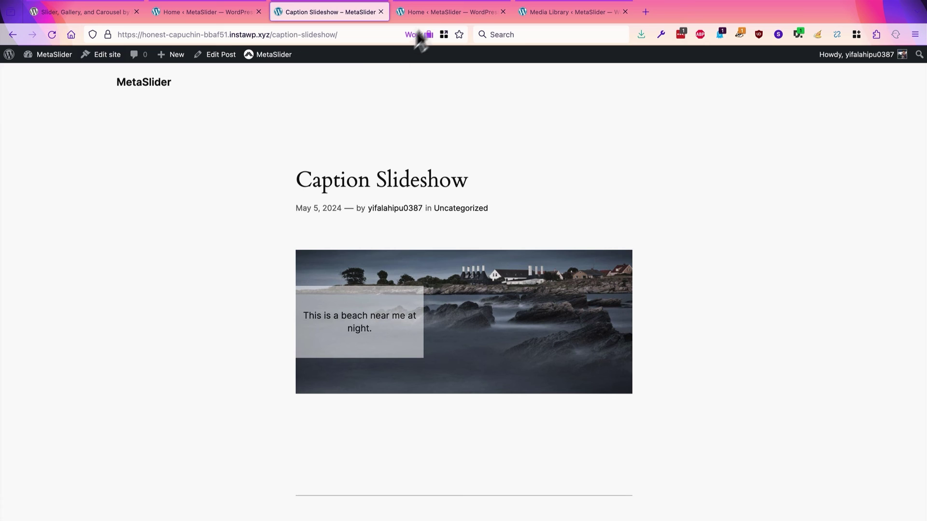
{"action": "left_click", "coordinate": [433, 9]}
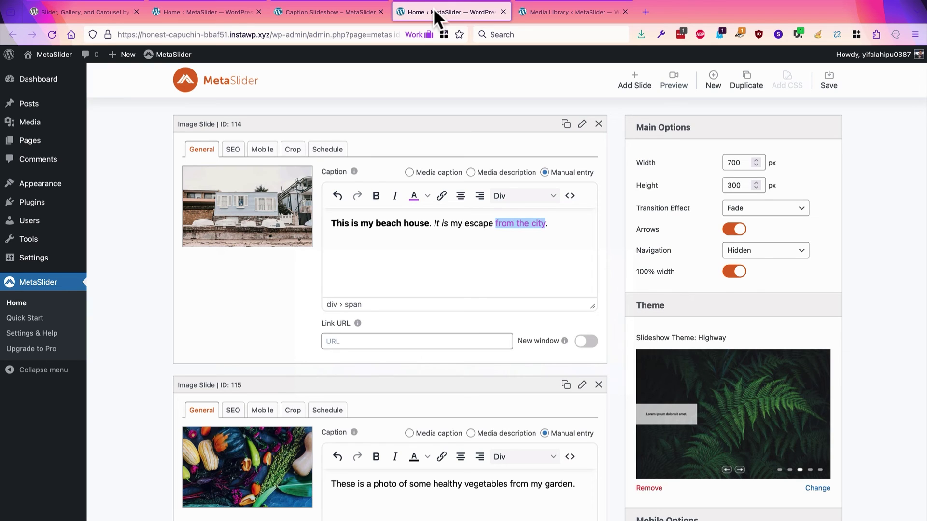
Switch to the 'Slider, Gallery, and Carousel by MetaSlider' plugin directory tab
{"action": "left_click", "coordinate": [86, 12]}
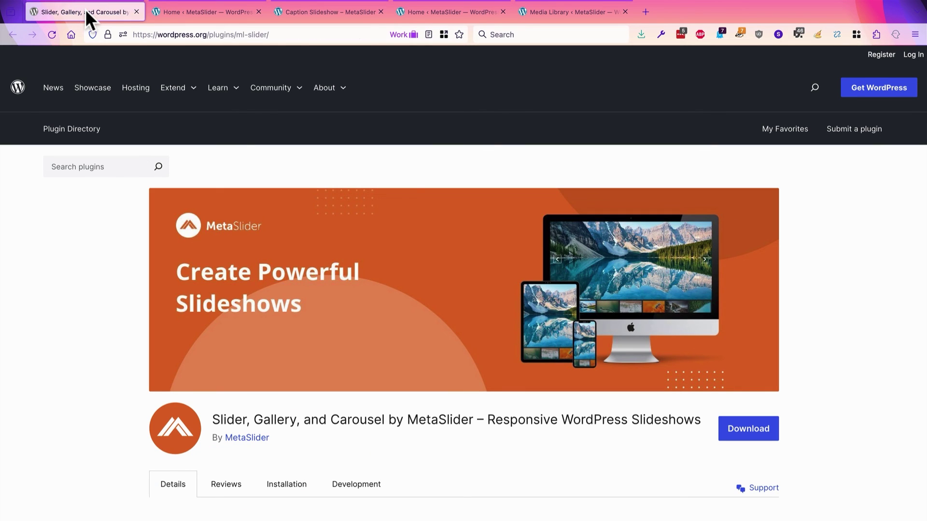